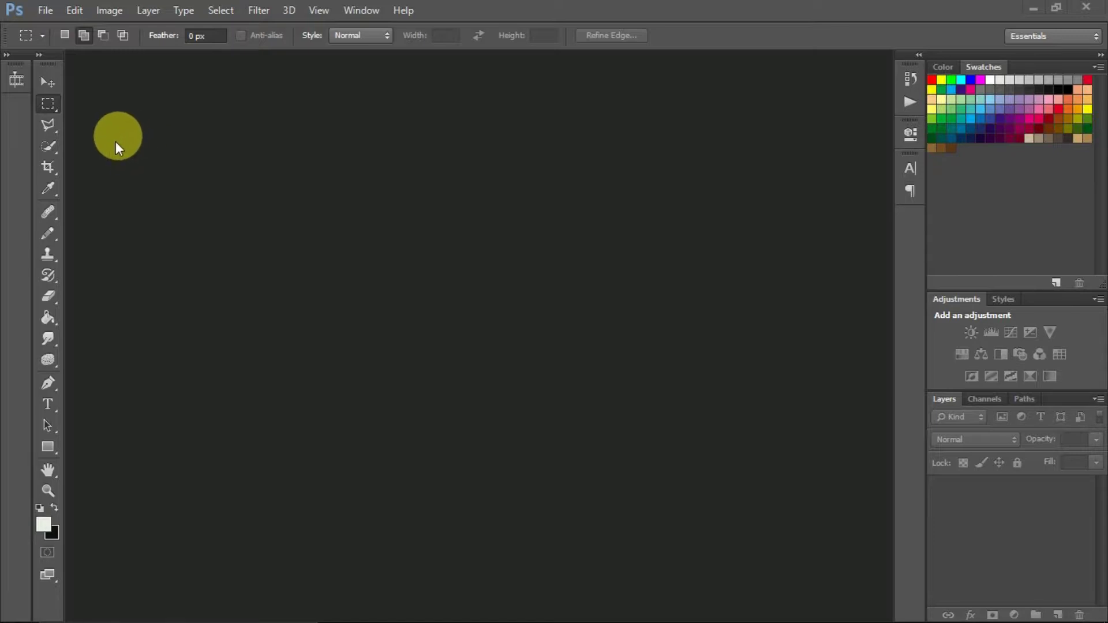
{"action": "left_click", "coordinate": [47, 90]}
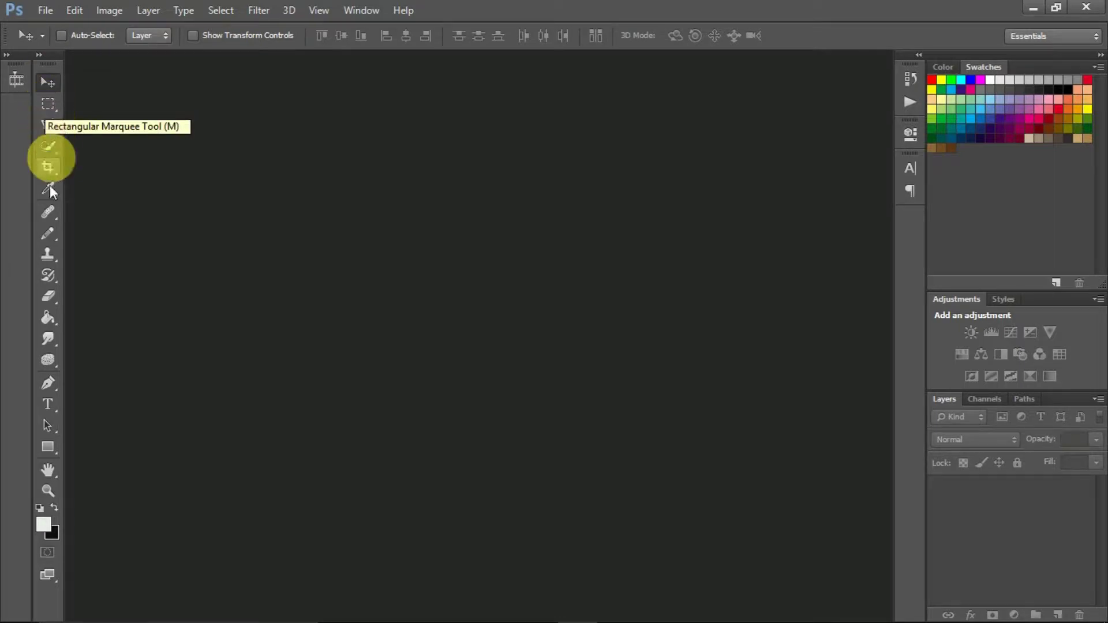
{"action": "left_click", "coordinate": [50, 168]}
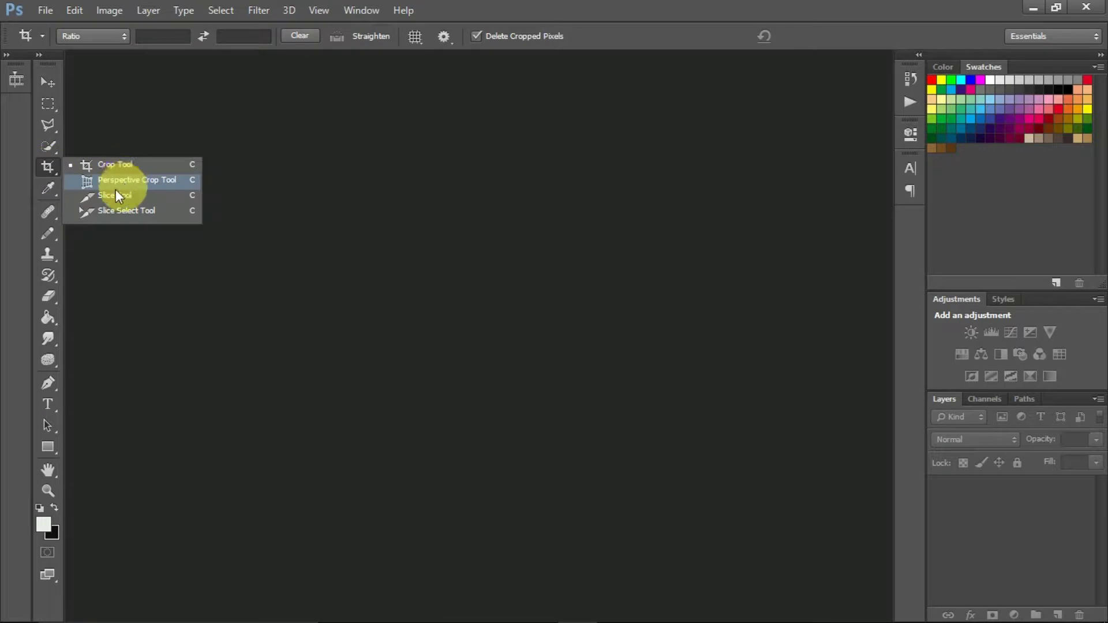
{"action": "key", "text": "Escape"}
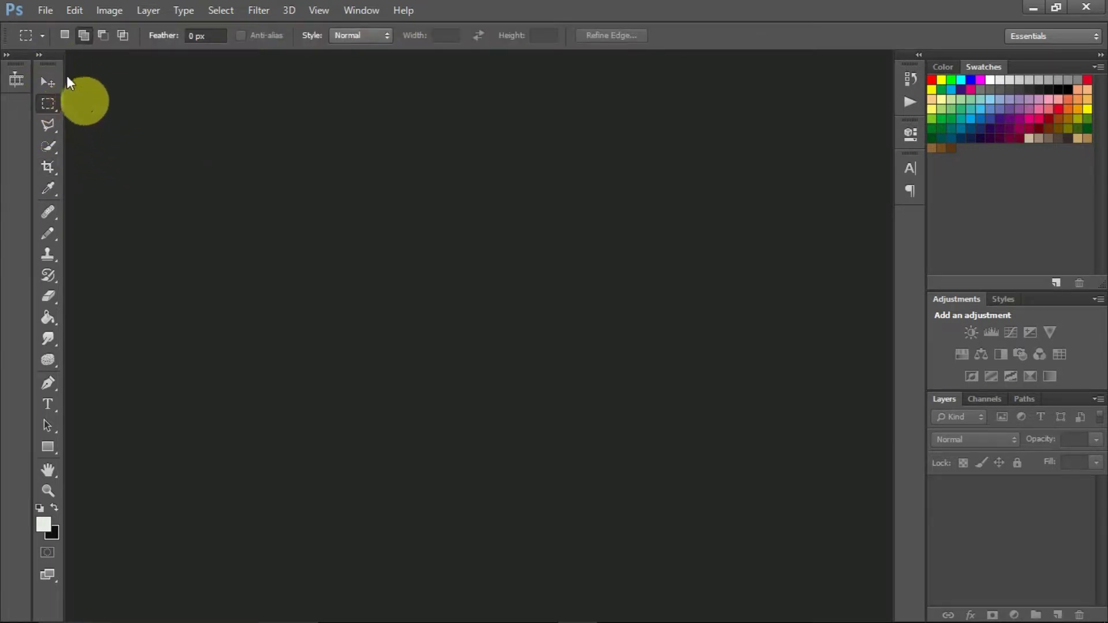
Open the house photo 1.jpg from the Photoshop related photos folder and convert its locked Background into the regular layer Layer 0
{"action": "left_click", "coordinate": [47, 12]}
{"action": "left_click", "coordinate": [61, 43]}
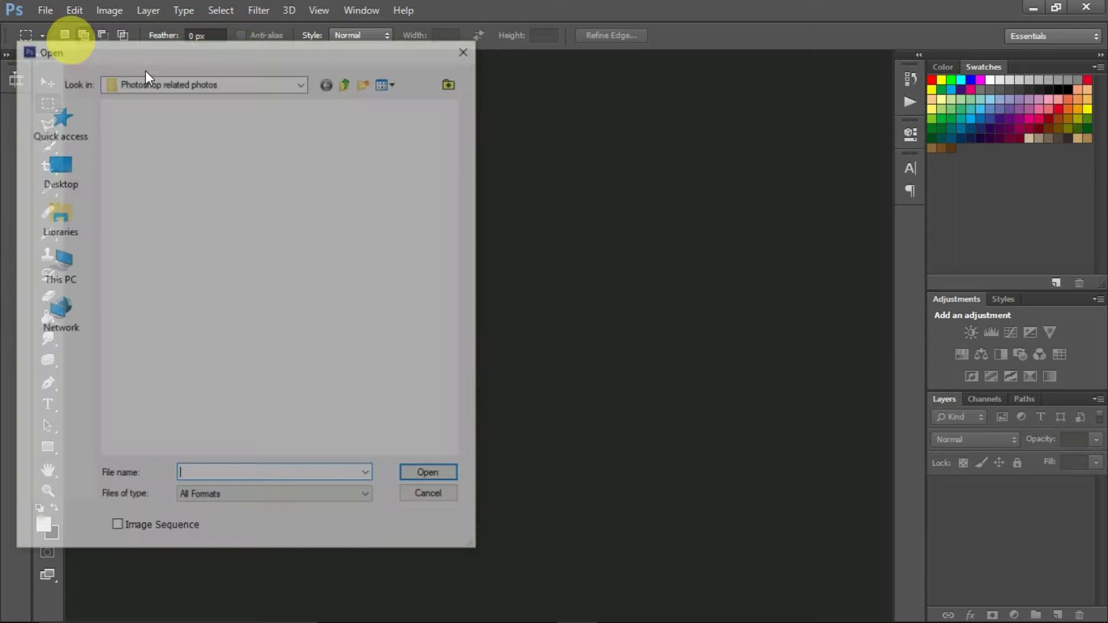
{"action": "scroll", "coordinate": [336, 334], "scroll_direction": "down", "scroll_amount": 3}
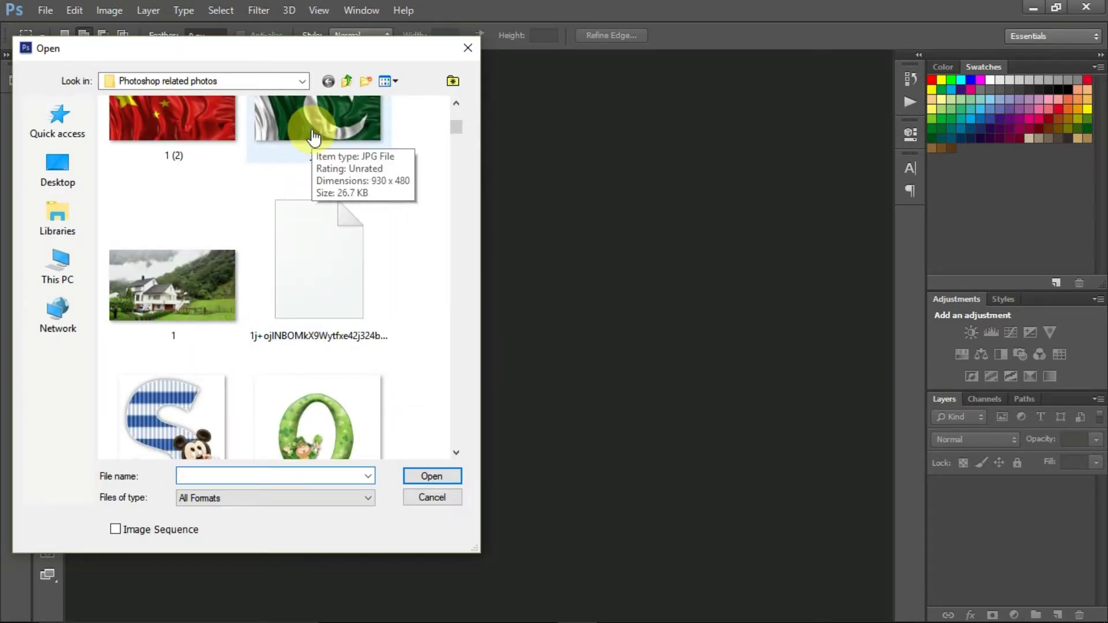
{"action": "double_click", "coordinate": [176, 271]}
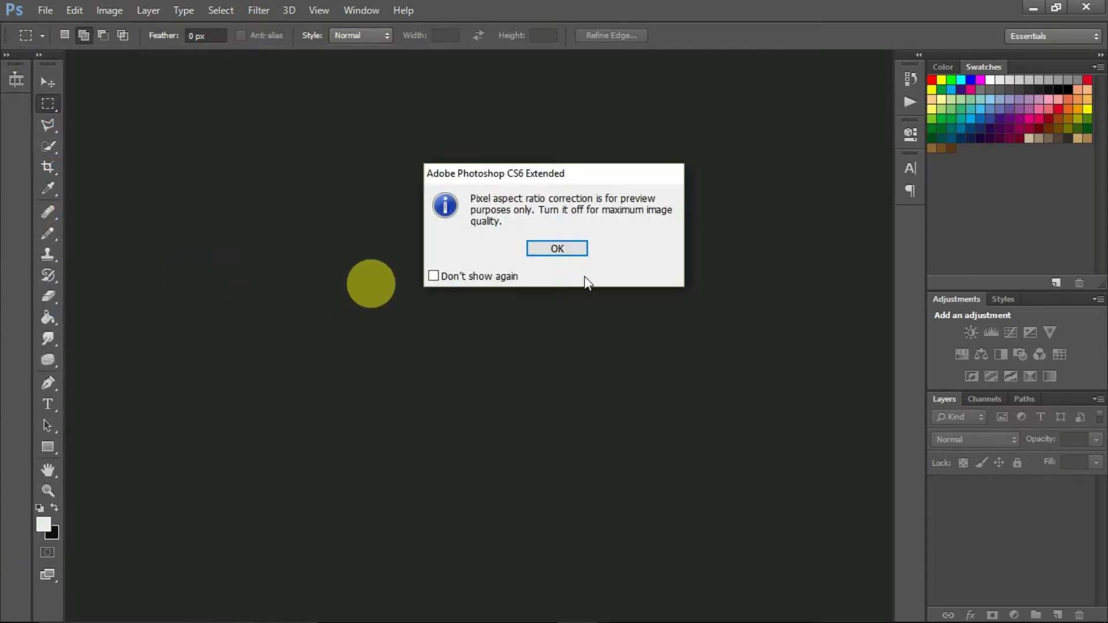
{"action": "left_click", "coordinate": [571, 247]}
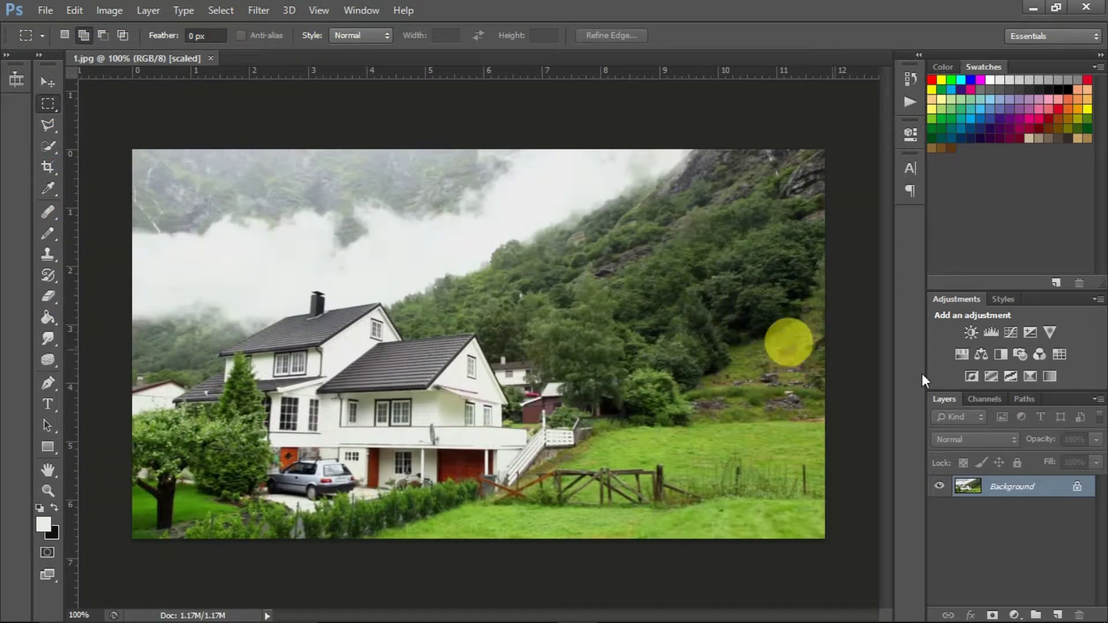
{"action": "double_click", "coordinate": [1058, 491]}
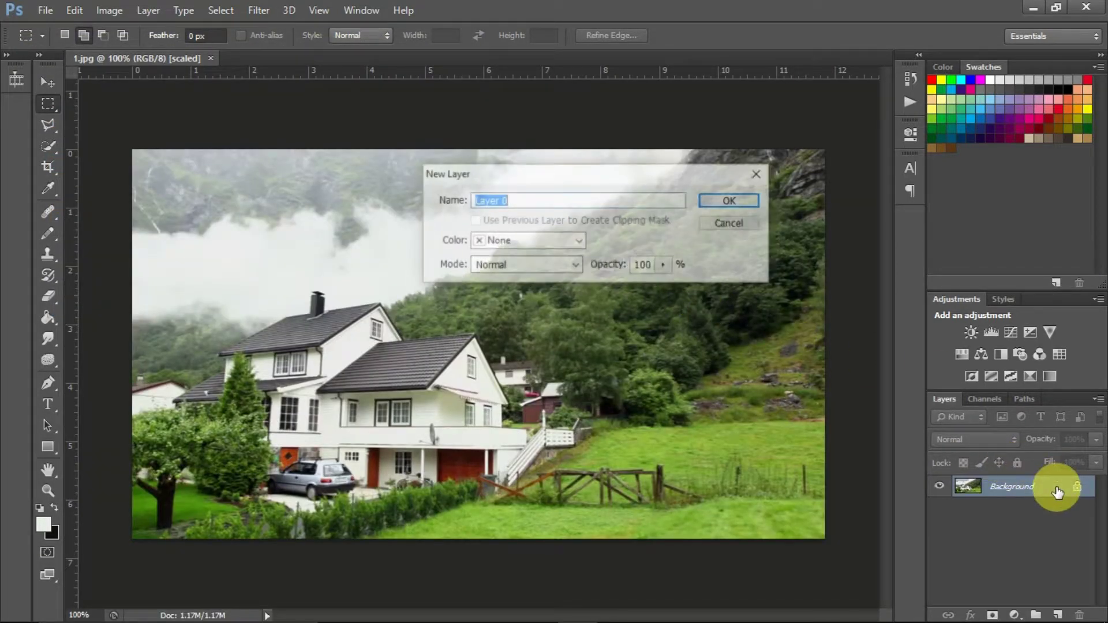
{"action": "left_click", "coordinate": [730, 202]}
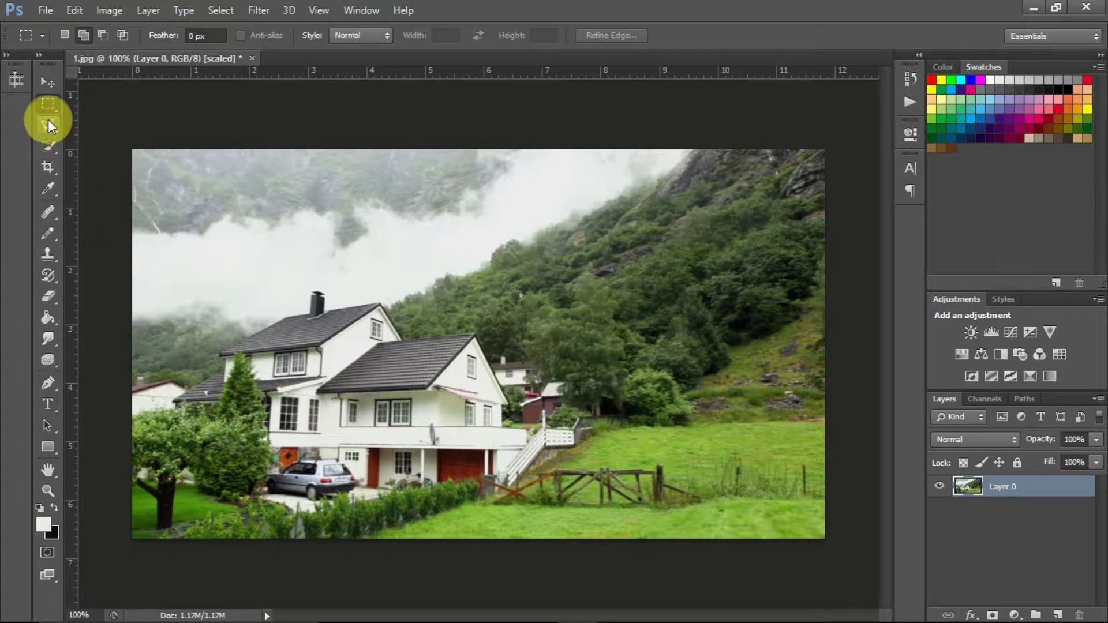
Select a rectangular area covering the clouds and the house roofs with the Rectangular Marquee tool
{"action": "left_click_drag", "start_coordinate": [55, 109], "coordinate": [147, 128]}
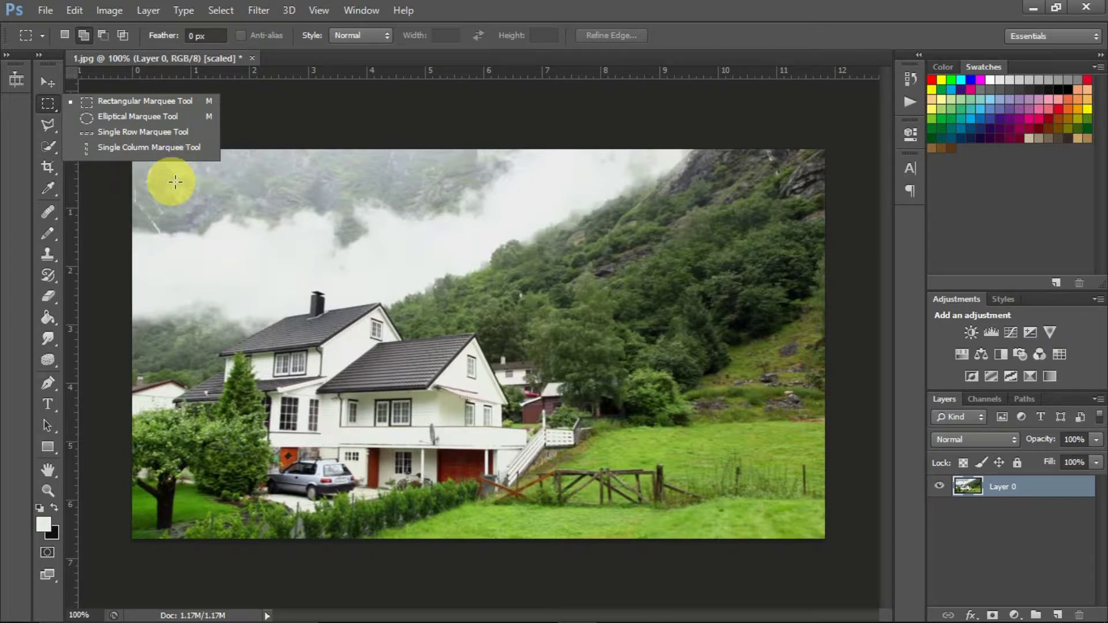
{"action": "left_click", "coordinate": [173, 102]}
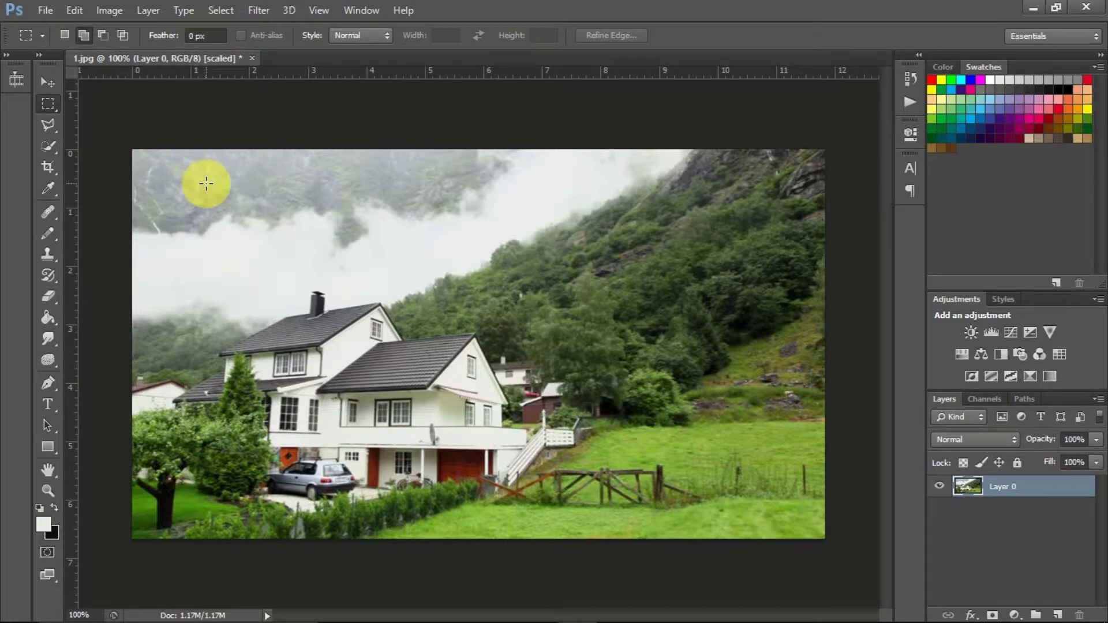
{"action": "left_click_drag", "start_coordinate": [207, 185], "coordinate": [478, 405]}
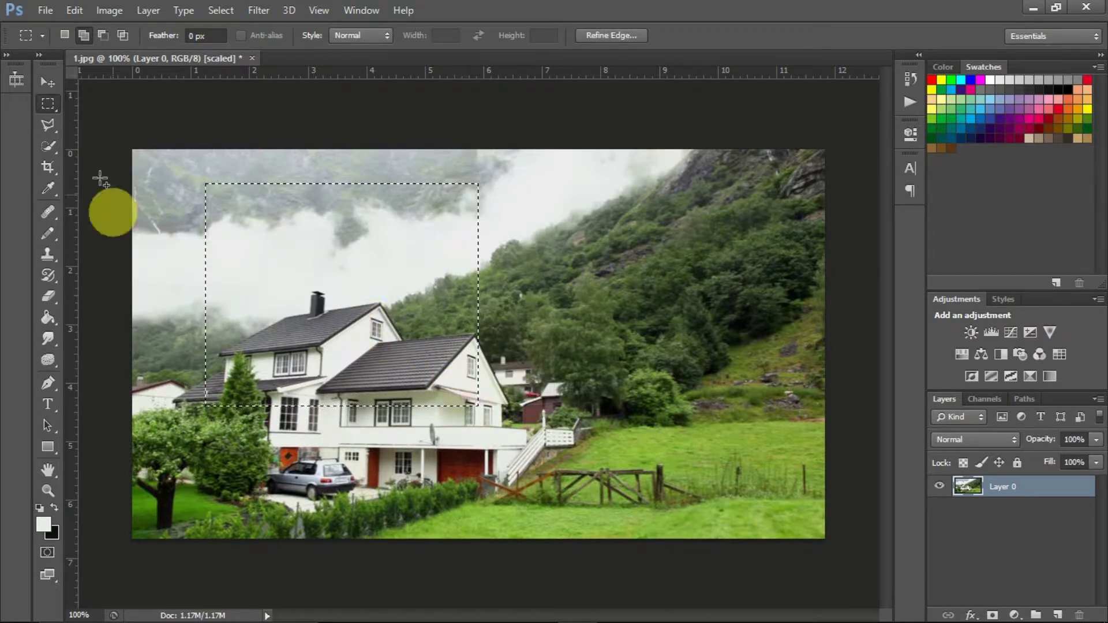
Try moving the rectangular selection's pixels diagonally down over the house with the Move tool, and undo the move
{"action": "left_click", "coordinate": [47, 83]}
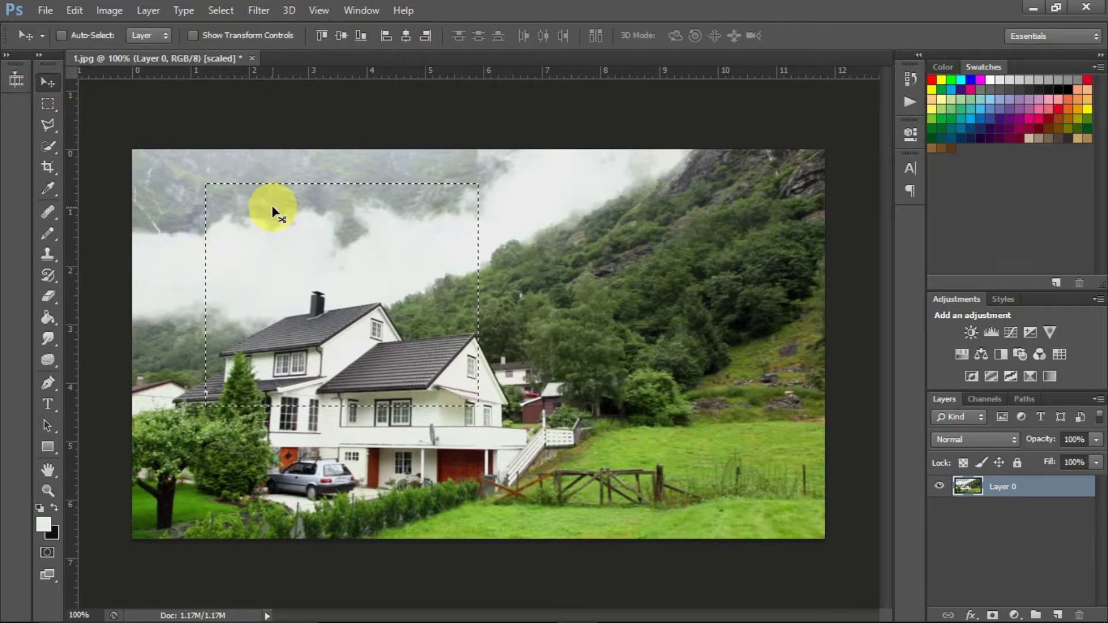
{"action": "left_click_drag", "start_coordinate": [275, 222], "coordinate": [329, 256]}
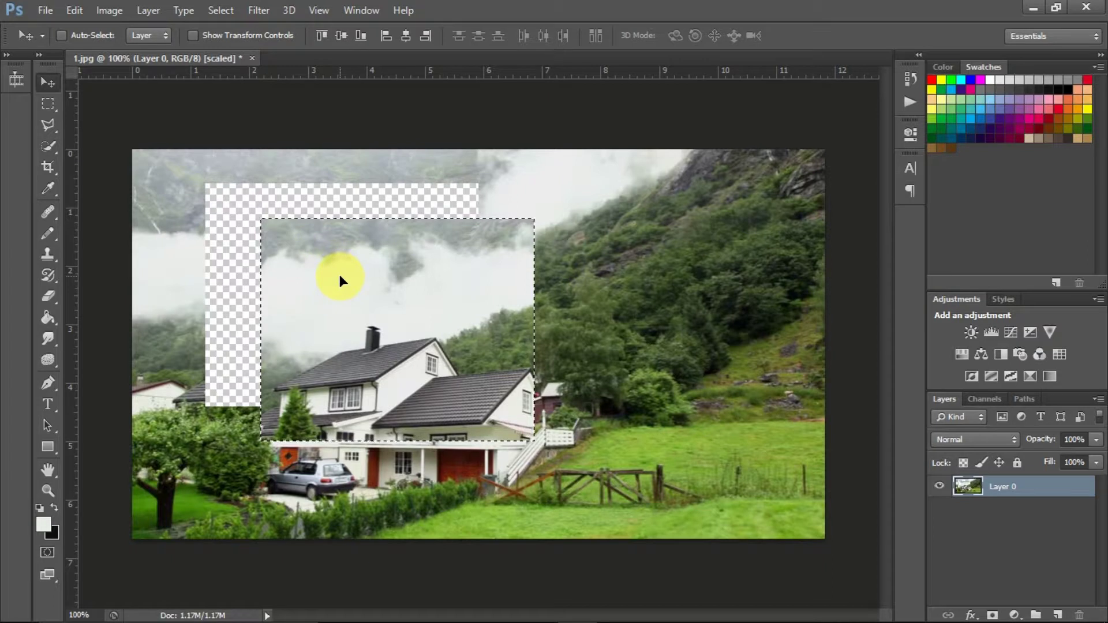
{"action": "key", "text": "ctrl+z"}
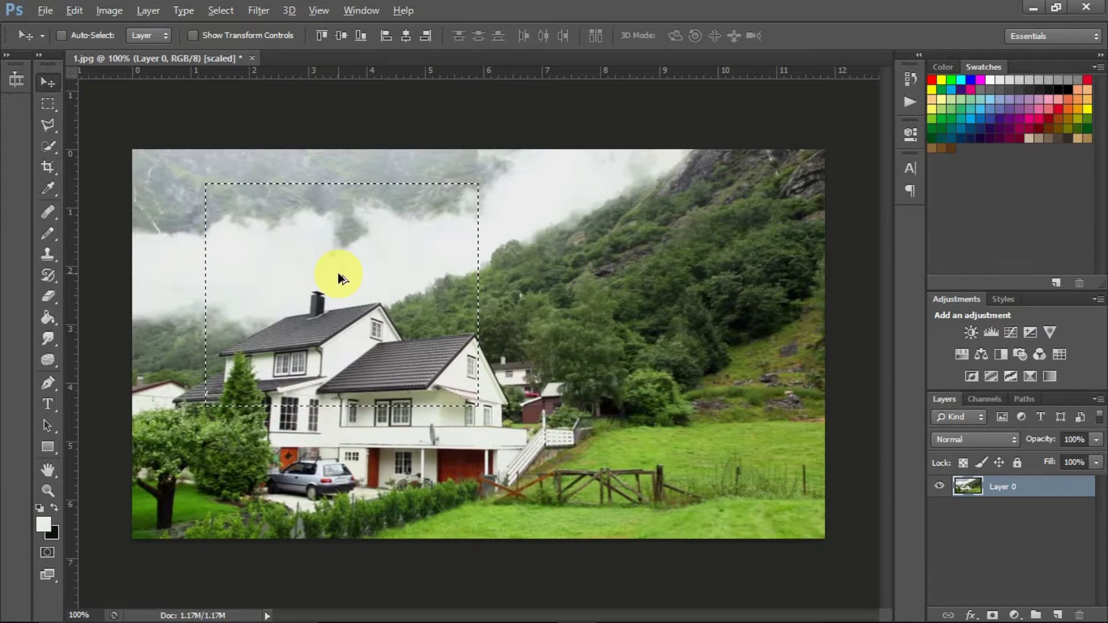
Try placing a copy of the selected rectangle over the hillside beside the house, undo it, and deselect
{"action": "left_click_drag", "start_coordinate": [337, 272], "coordinate": [641, 361]}
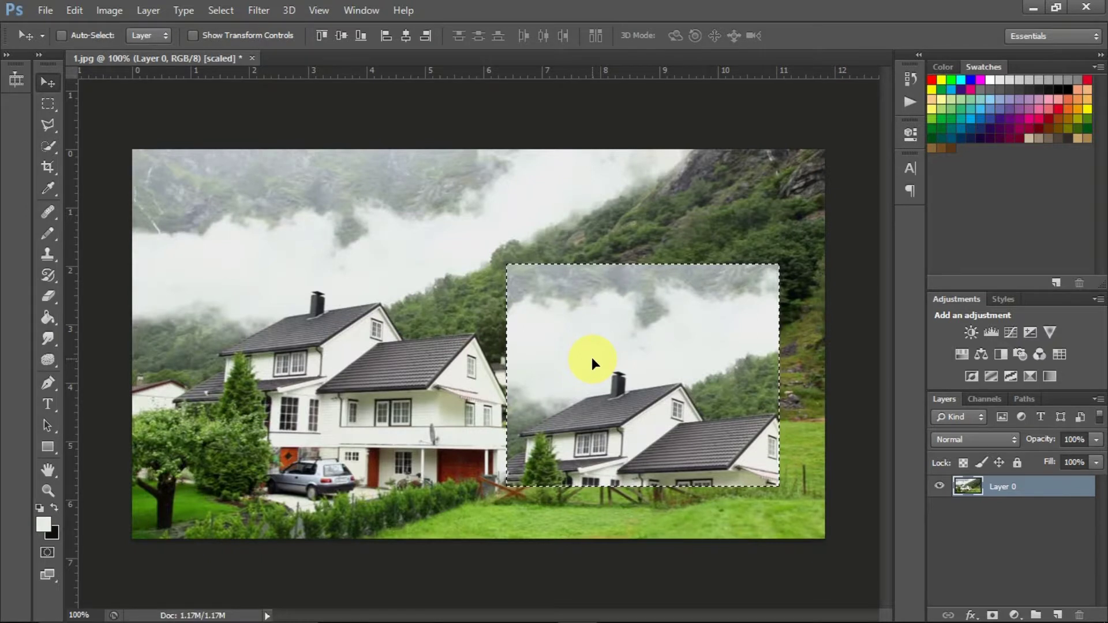
{"action": "key", "text": "ctrl+z"}
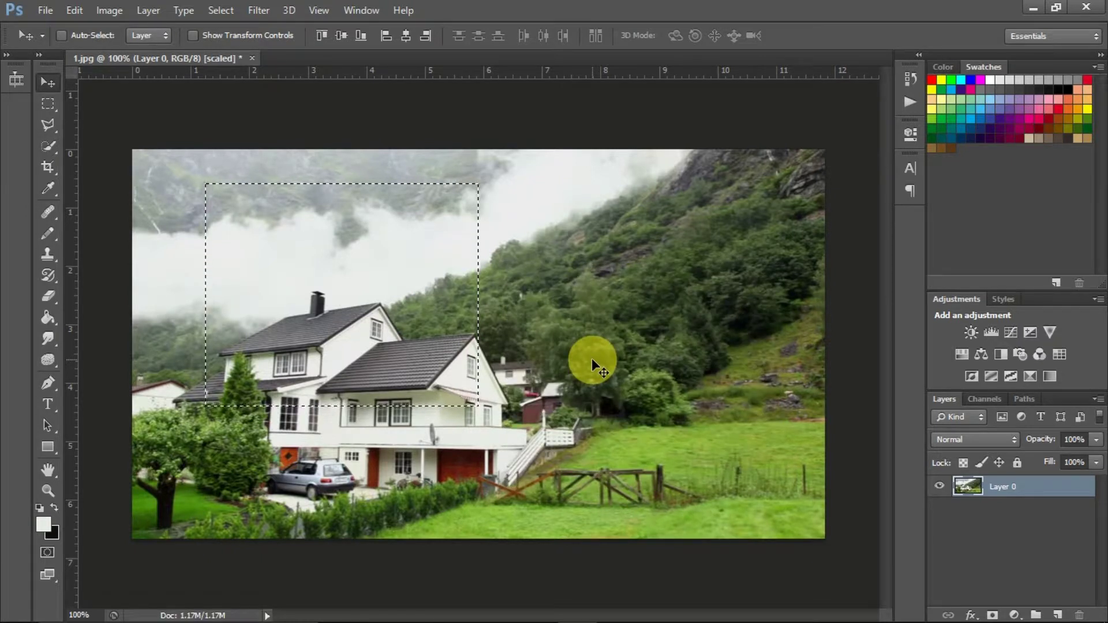
{"action": "key", "text": "ctrl+d"}
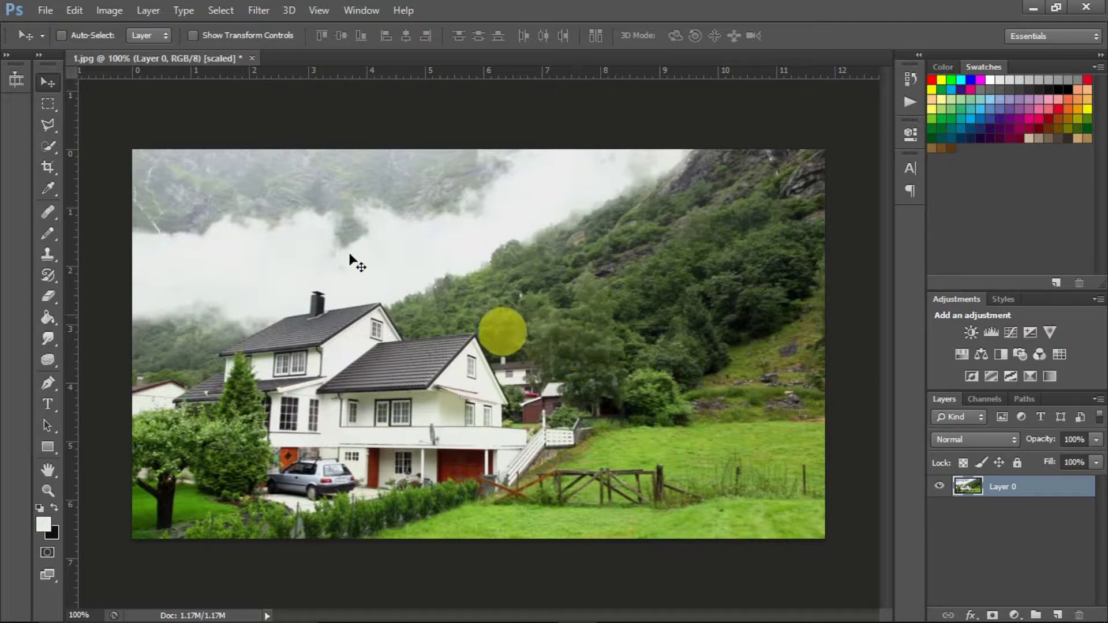
Select an oval area covering the clouds and the house roofs with the Elliptical Marquee tool
{"action": "left_click", "coordinate": [57, 105]}
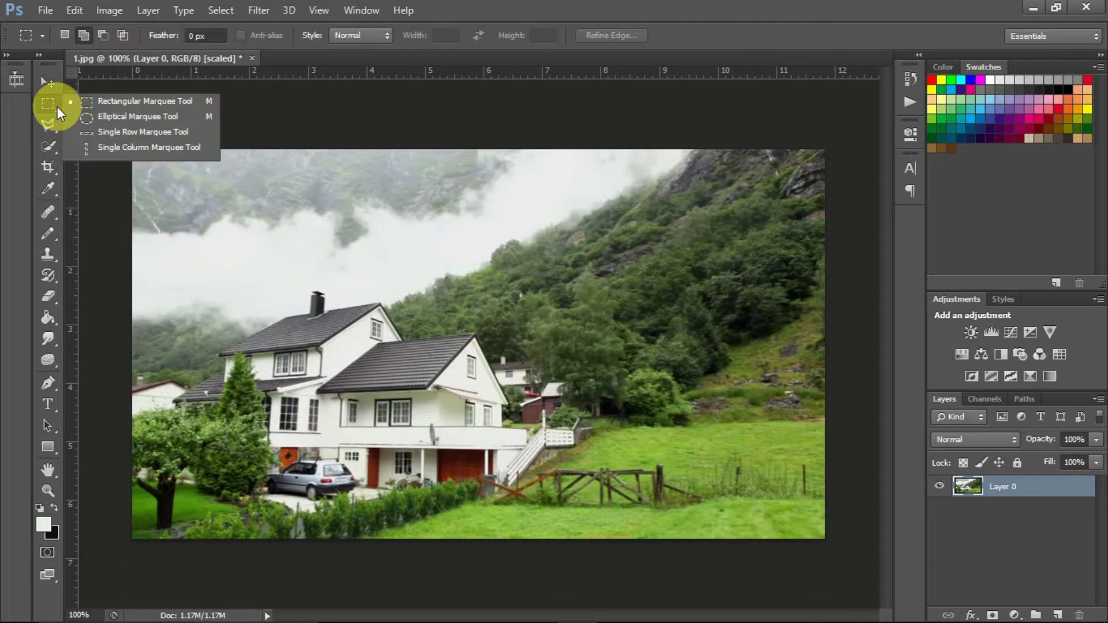
{"action": "left_click", "coordinate": [100, 122]}
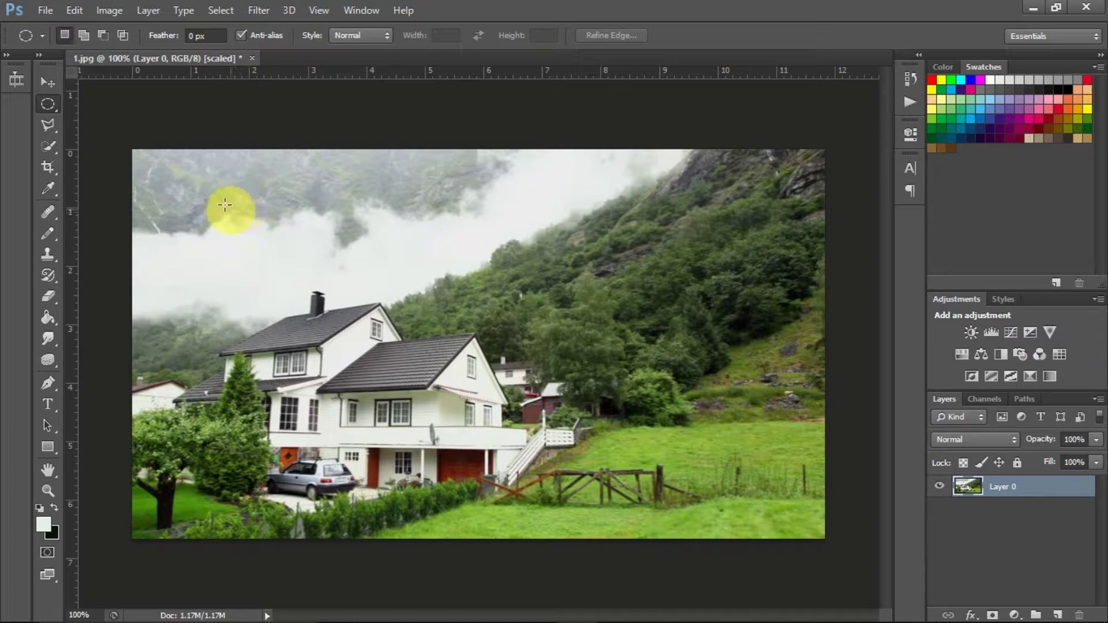
{"action": "left_click_drag", "start_coordinate": [211, 185], "coordinate": [473, 402]}
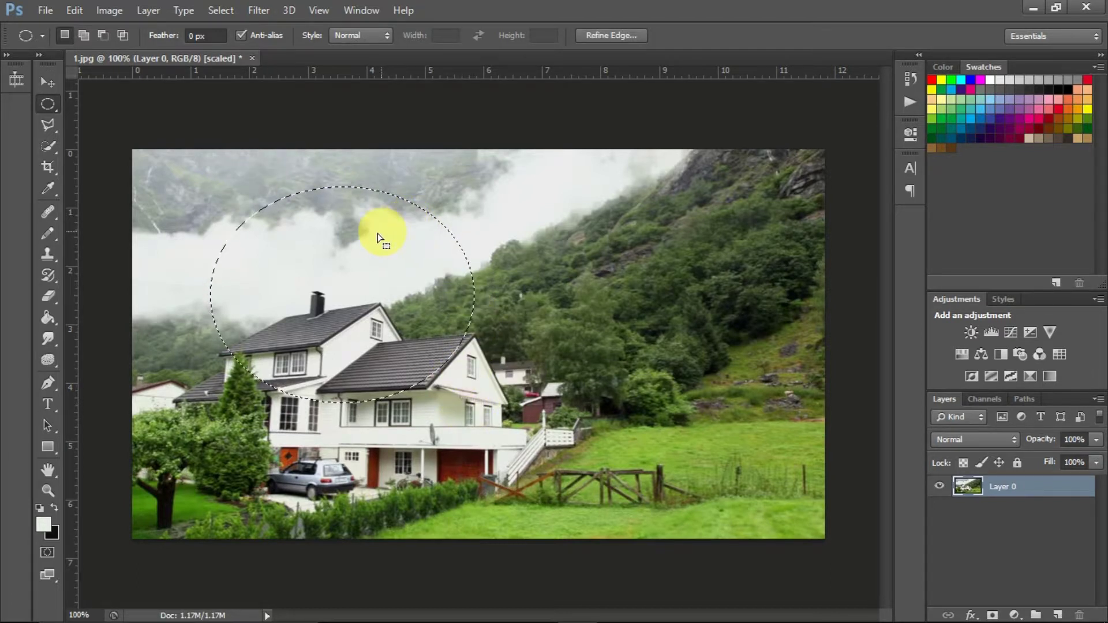
Try placing a copy of the oval selection beside the original house, undo it, and deselect
{"action": "left_click", "coordinate": [48, 82]}
{"action": "mouse_move", "coordinate": [289, 252]}
{"action": "left_mouse_down"}
{"action": "mouse_move", "coordinate": [443, 239]}
{"action": "mouse_move", "coordinate": [316, 294]}
{"action": "mouse_move", "coordinate": [275, 237]}
{"action": "mouse_move", "coordinate": [289, 255]}
{"action": "left_mouse_up"}
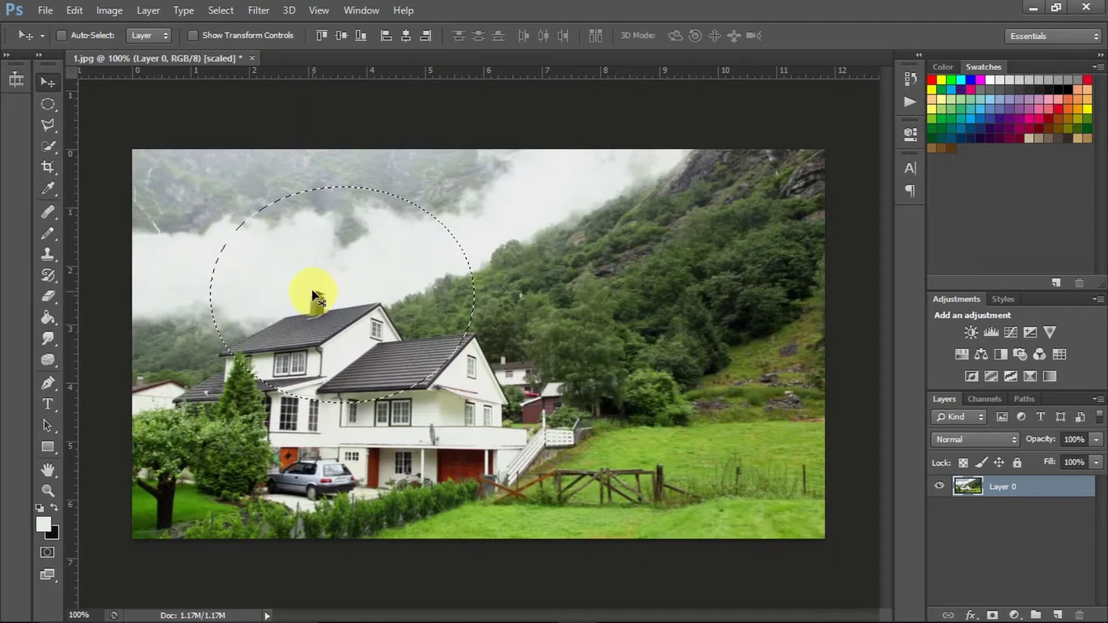
{"action": "left_click_drag", "start_coordinate": [312, 296], "coordinate": [482, 283]}
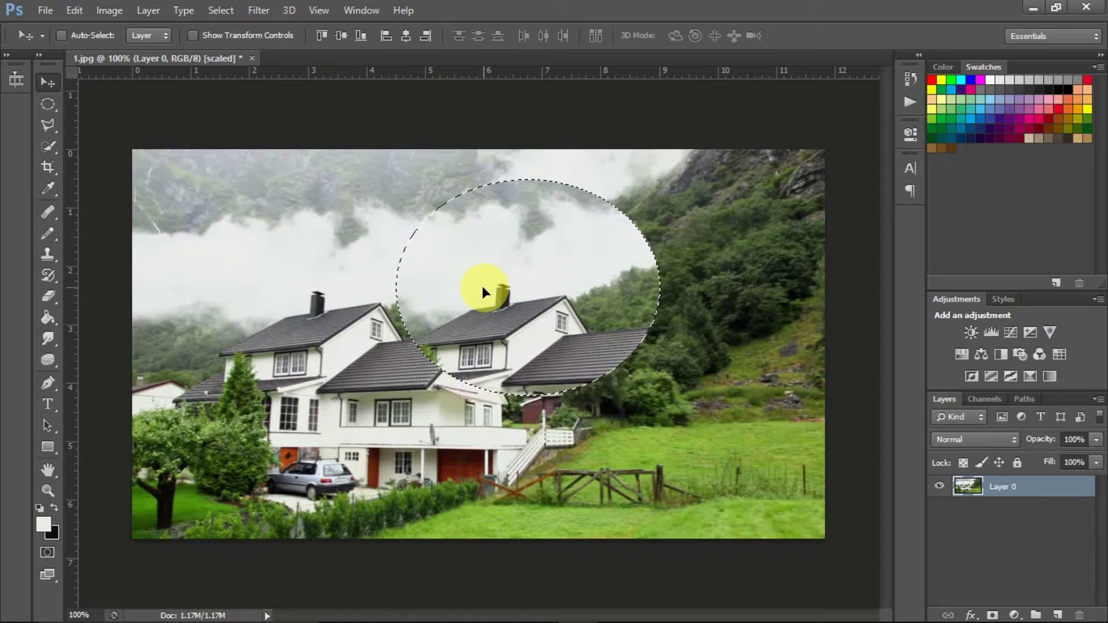
{"action": "key", "text": "ctrl+z"}
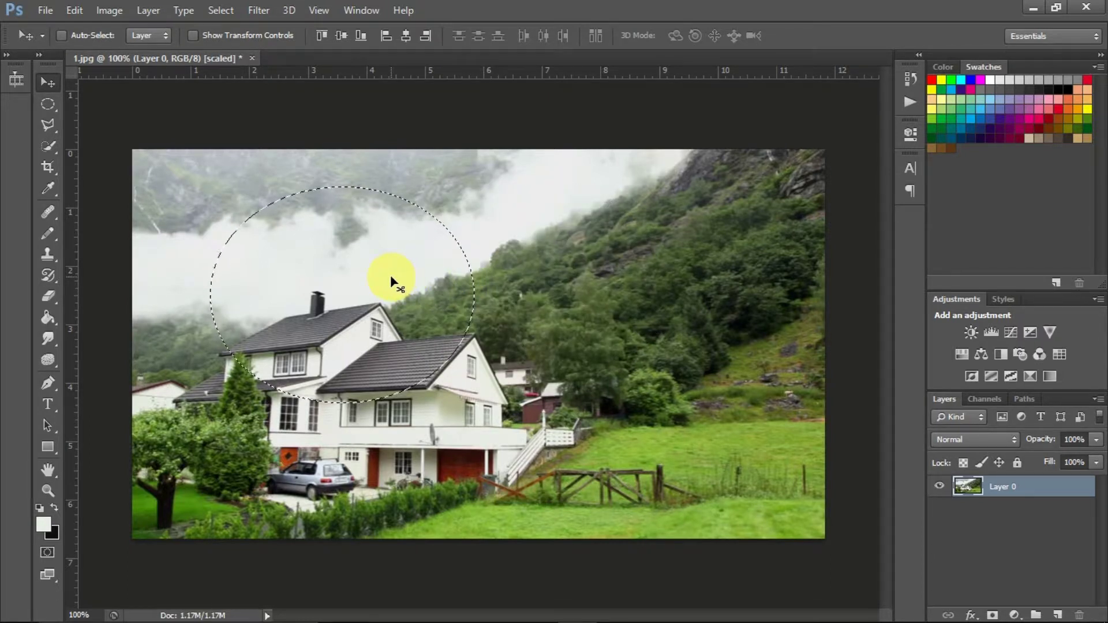
{"action": "key", "text": "ctrl+d"}
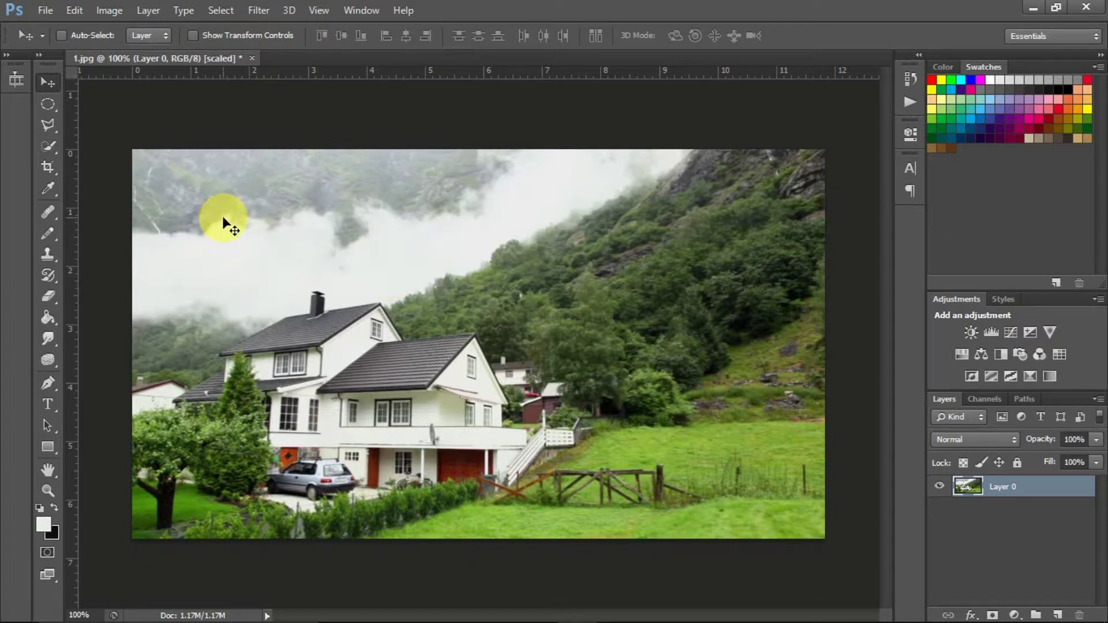
Draw two trial rectangular selections over the clouds and house roof with the Rectangular Marquee tool, clearing each one
{"action": "right_click", "coordinate": [58, 106]}
{"action": "left_click", "coordinate": [95, 104]}
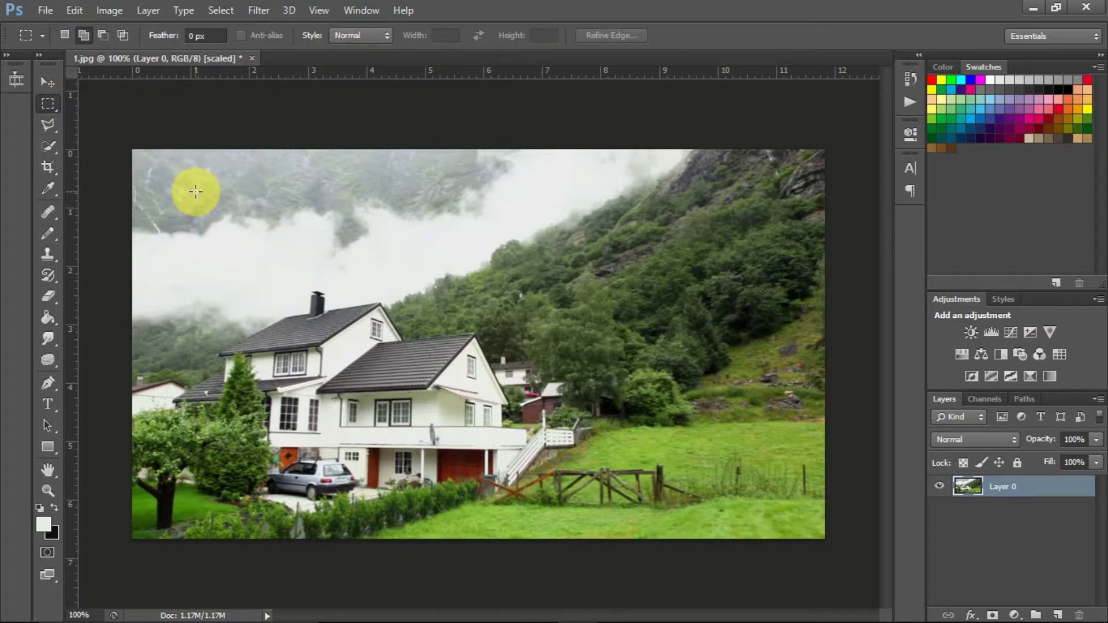
{"action": "left_click_drag", "start_coordinate": [196, 192], "coordinate": [449, 374]}
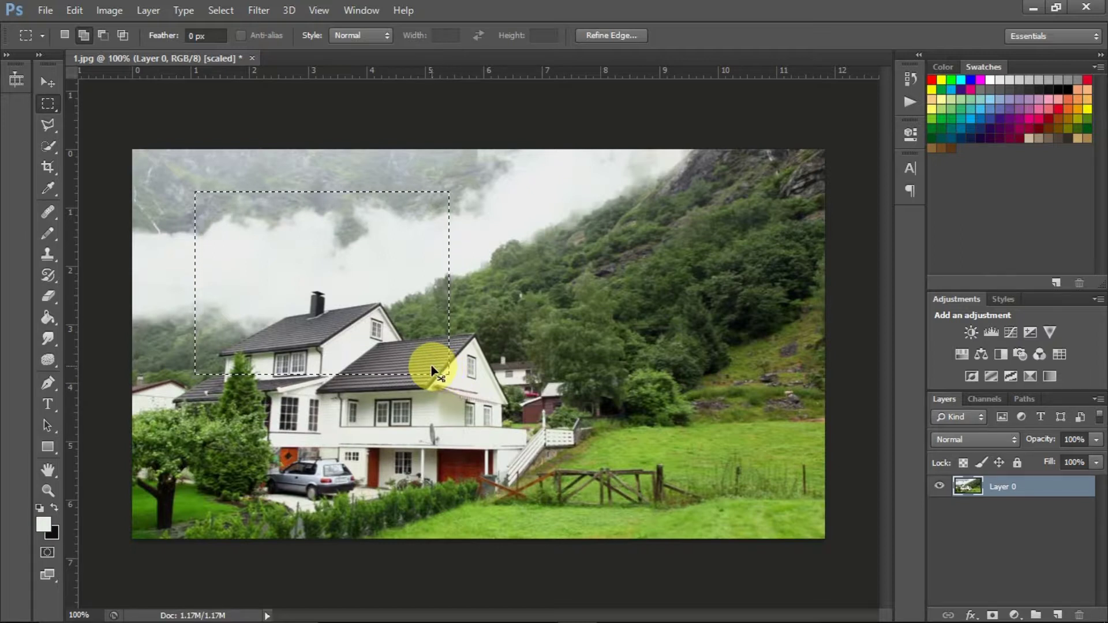
{"action": "left_click", "coordinate": [328, 288]}
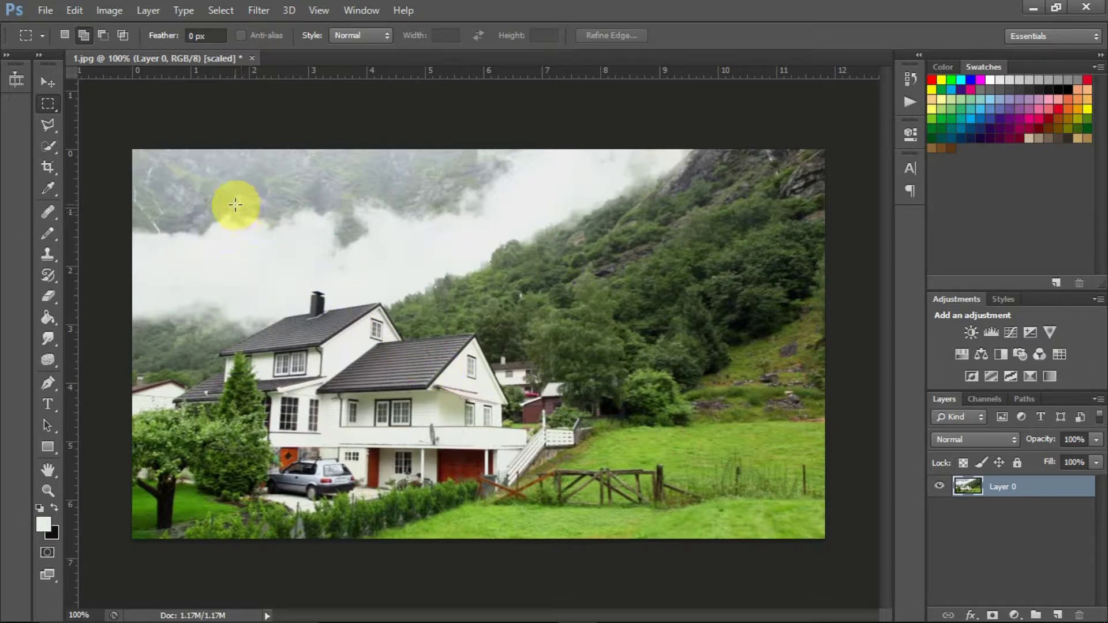
{"action": "left_click_drag", "start_coordinate": [235, 205], "coordinate": [312, 255]}
{"action": "key", "text": "ctrl+d"}
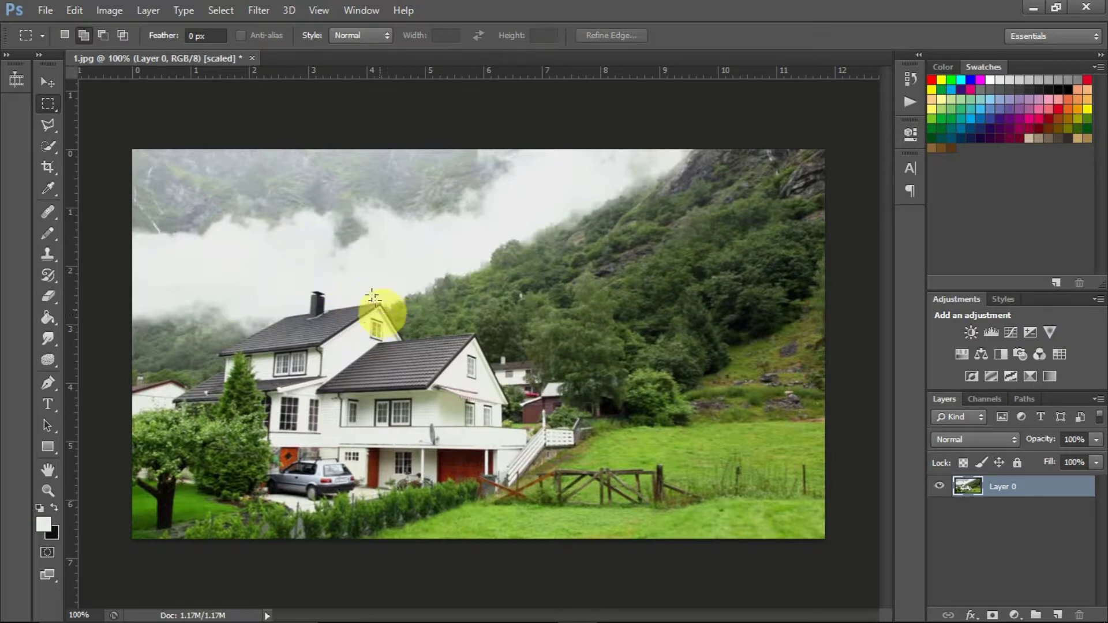
Draw a small square selection in the clouds just above the roof peak, and clear it
{"action": "left_click_drag", "start_coordinate": [353, 271], "coordinate": [379, 295]}
{"action": "left_click_drag", "start_coordinate": [378, 295], "coordinate": [380, 296]}
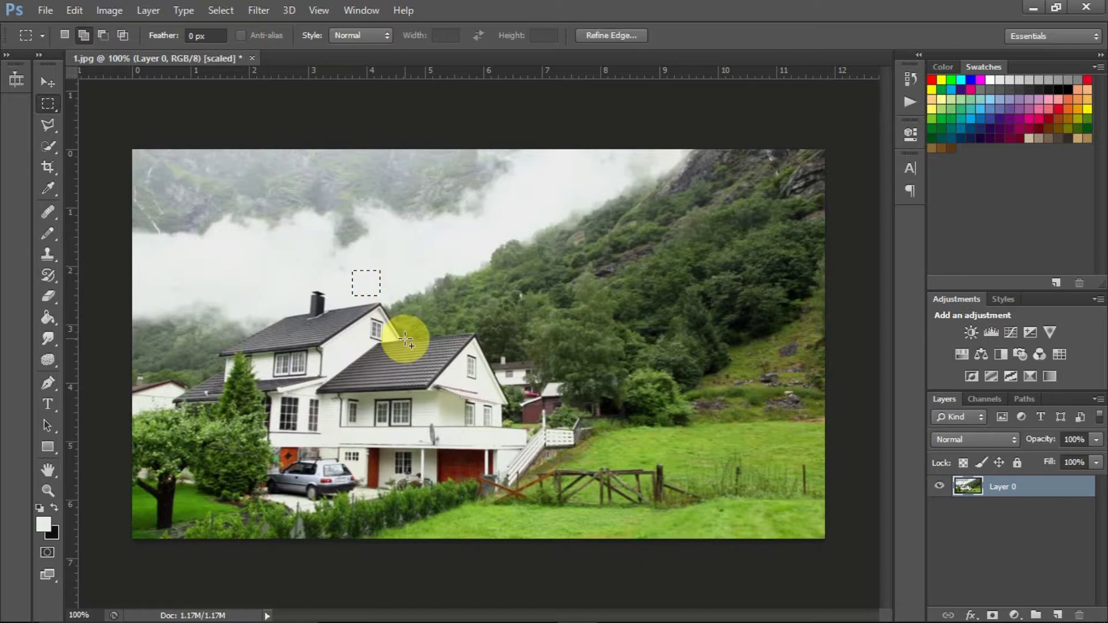
{"action": "left_click", "coordinate": [389, 317]}
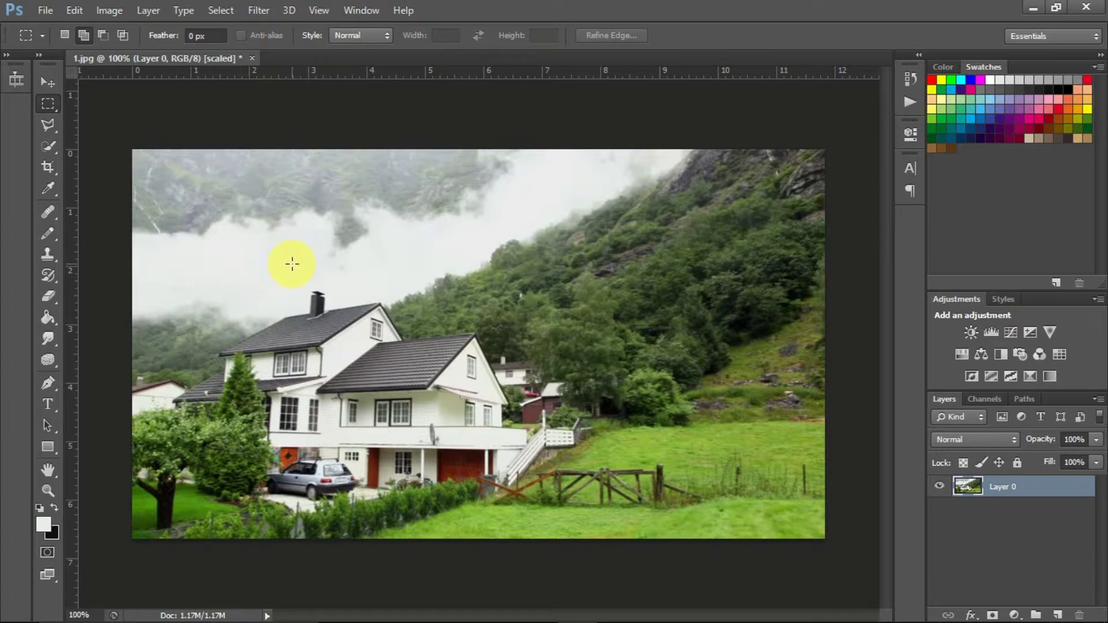
Draw a square selection starting in the clouds beside the chimney, enlarge it across the house, and clear it
{"action": "left_click_drag", "start_coordinate": [295, 267], "coordinate": [305, 284]}
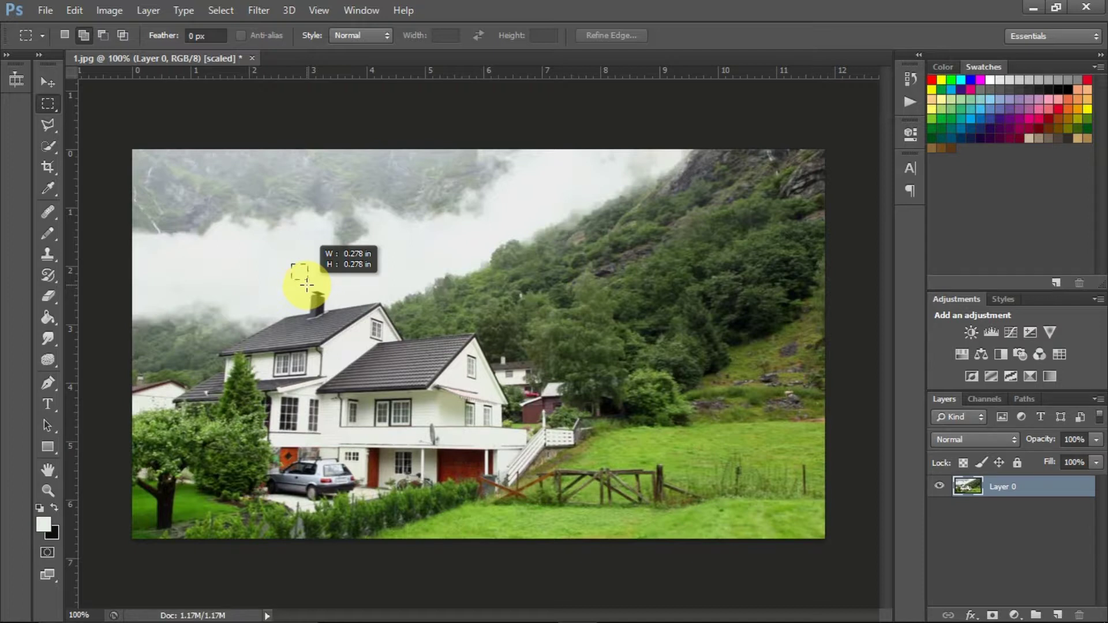
{"action": "left_click_drag", "start_coordinate": [307, 283], "coordinate": [510, 408]}
{"action": "left_click", "coordinate": [396, 366]}
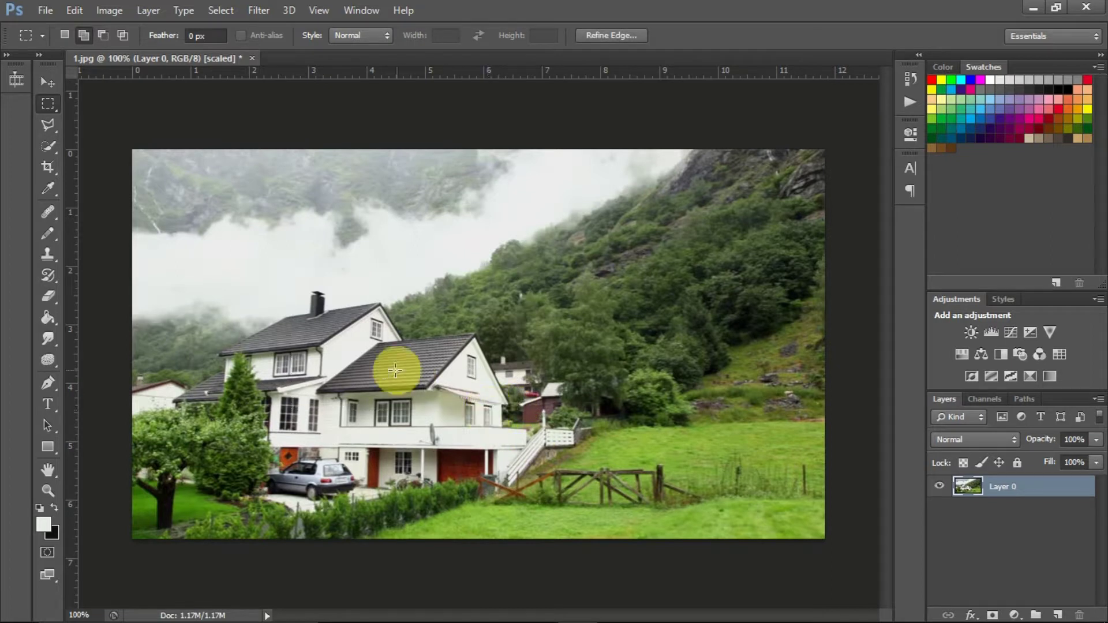
Draw a wide elliptical selection around the clouds and the upper part of the house with the Elliptical Marquee tool
{"action": "left_click_drag", "start_coordinate": [50, 112], "coordinate": [91, 117]}
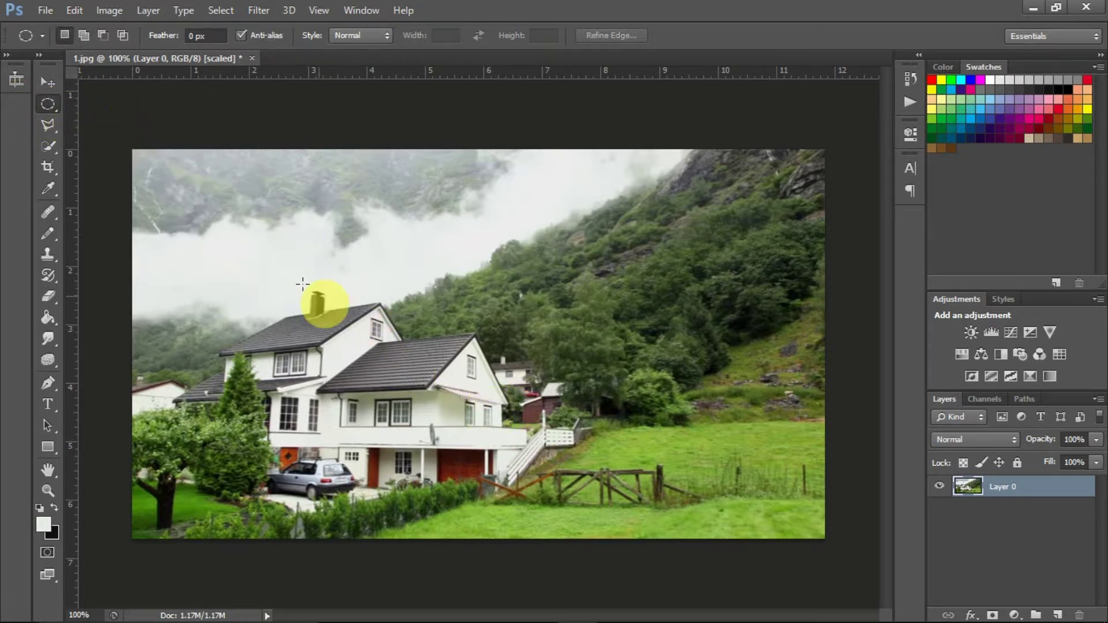
{"action": "left_click_drag", "start_coordinate": [187, 193], "coordinate": [508, 423]}
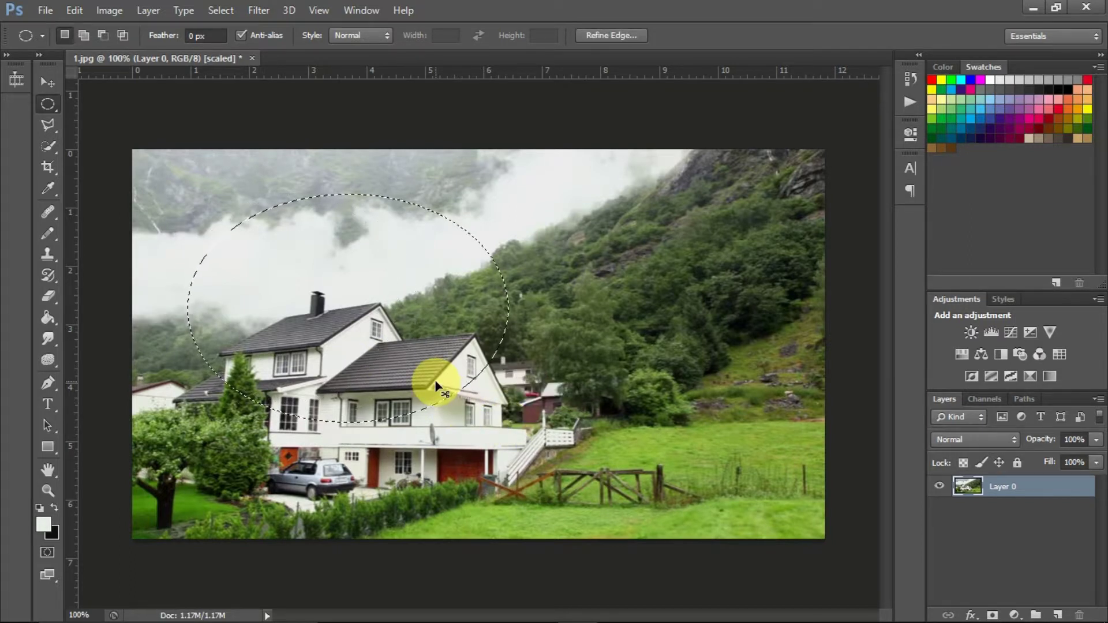
Replace the ellipse with a circular selection over the clouds and roof, try moving its contents slightly down and right, and undo the move
{"action": "key", "text": "ctrl+d"}
{"action": "left_click_drag", "start_coordinate": [272, 197], "coordinate": [478, 393]}
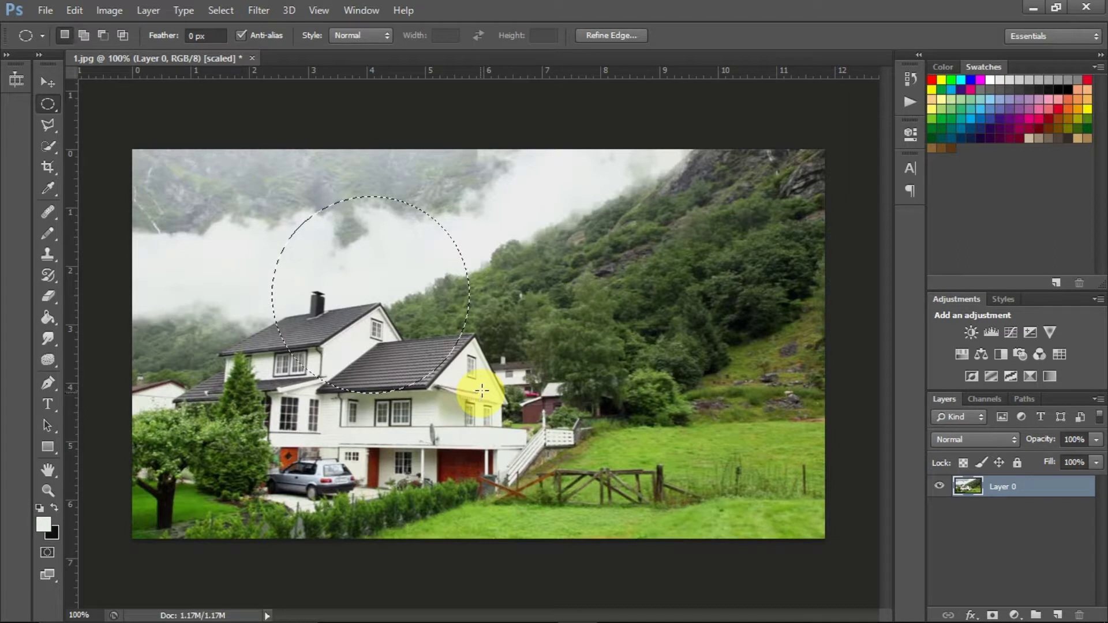
{"action": "left_click", "coordinate": [48, 82]}
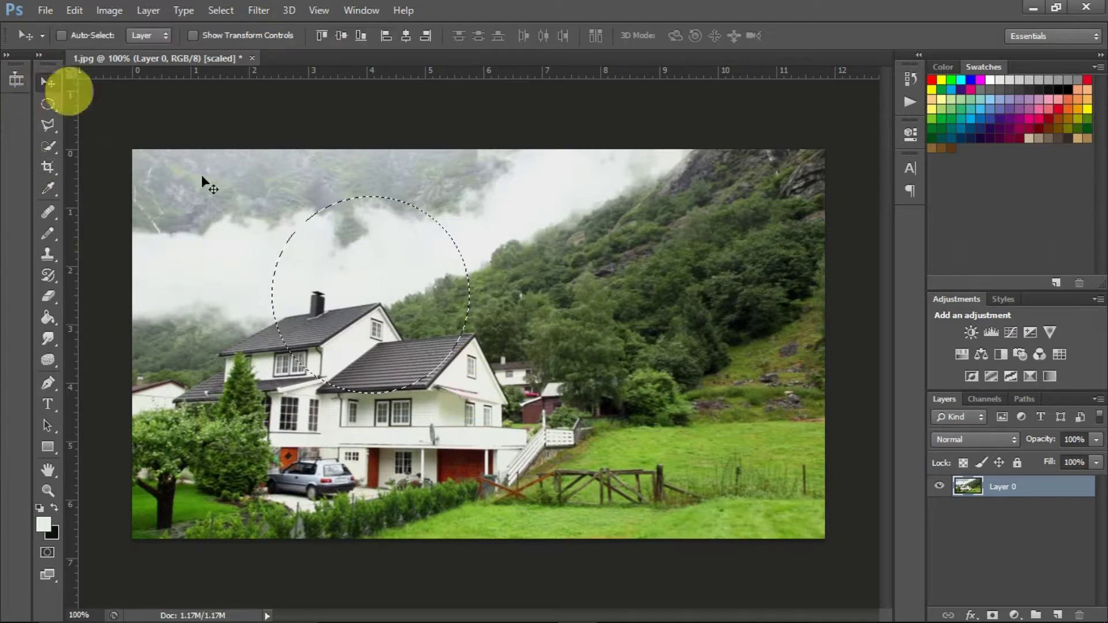
{"action": "mouse_move", "coordinate": [385, 310]}
{"action": "left_mouse_down"}
{"action": "mouse_move", "coordinate": [598, 303]}
{"action": "mouse_move", "coordinate": [340, 340]}
{"action": "mouse_move", "coordinate": [420, 298]}
{"action": "mouse_move", "coordinate": [406, 330]}
{"action": "mouse_move", "coordinate": [404, 319]}
{"action": "left_mouse_up"}
{"action": "key", "text": "ctrl+d"}
{"action": "key", "text": "ctrl+z"}
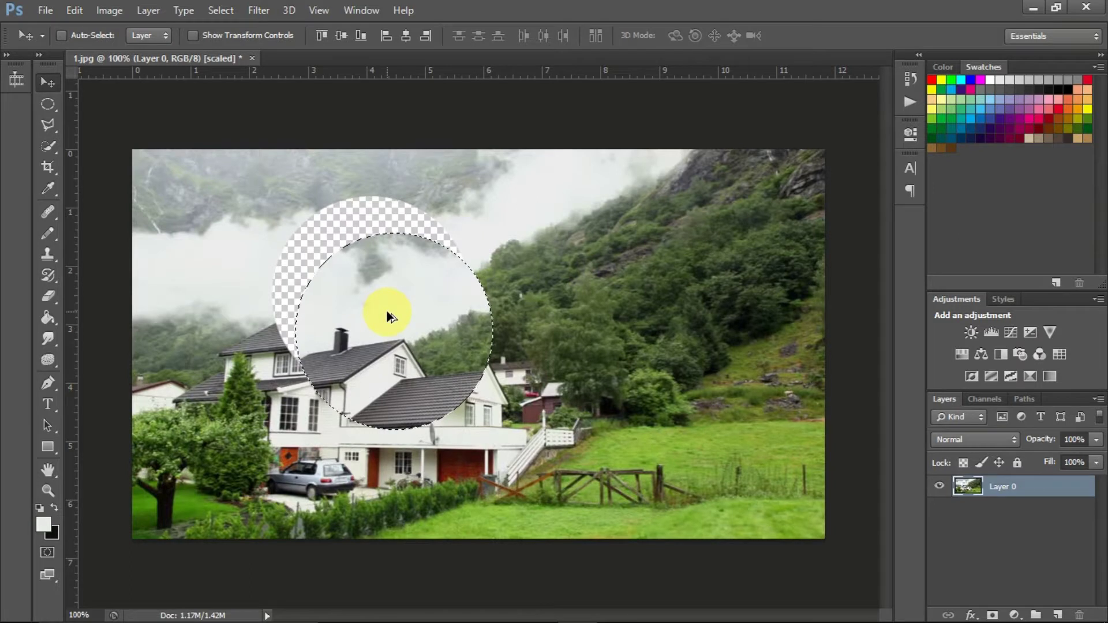
{"action": "key", "text": "ctrl+alt+z"}
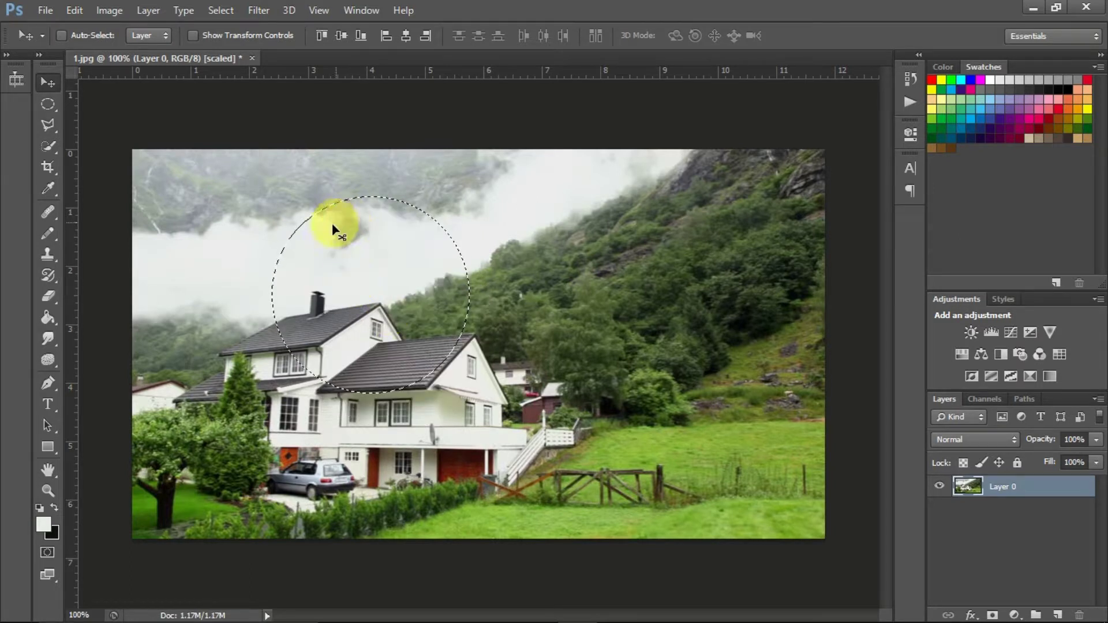
Draw a series of trial rectangular selections over the clouds, house and hillside with the Rectangular Marquee tool in New Selection mode
{"action": "left_click", "coordinate": [46, 105]}
{"action": "left_click", "coordinate": [101, 106]}
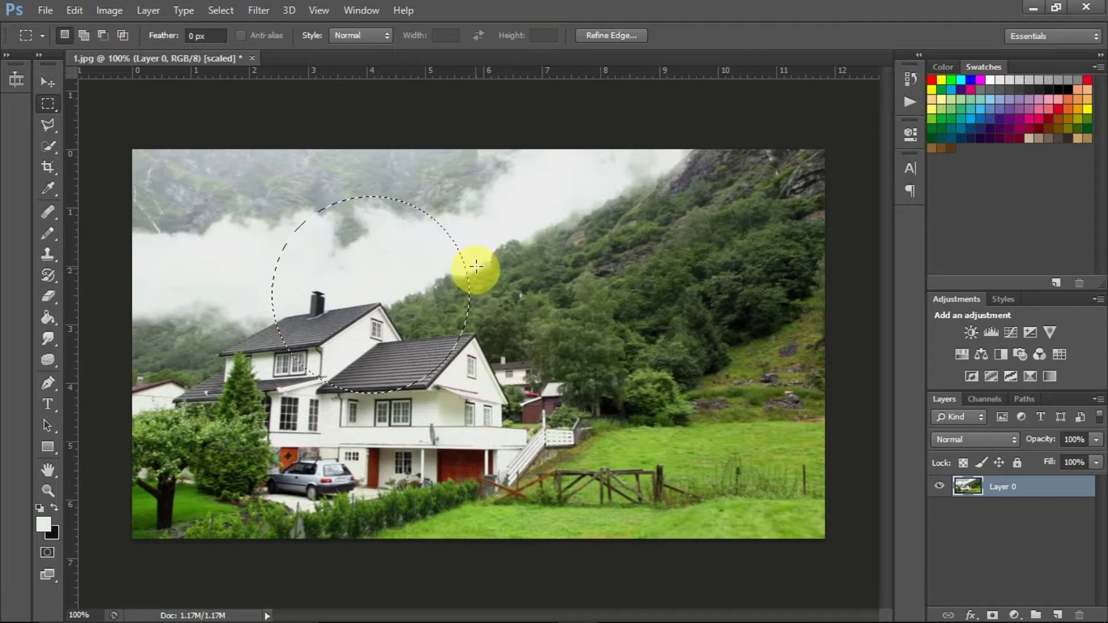
{"action": "right_click", "coordinate": [53, 110]}
{"action": "left_click", "coordinate": [110, 105]}
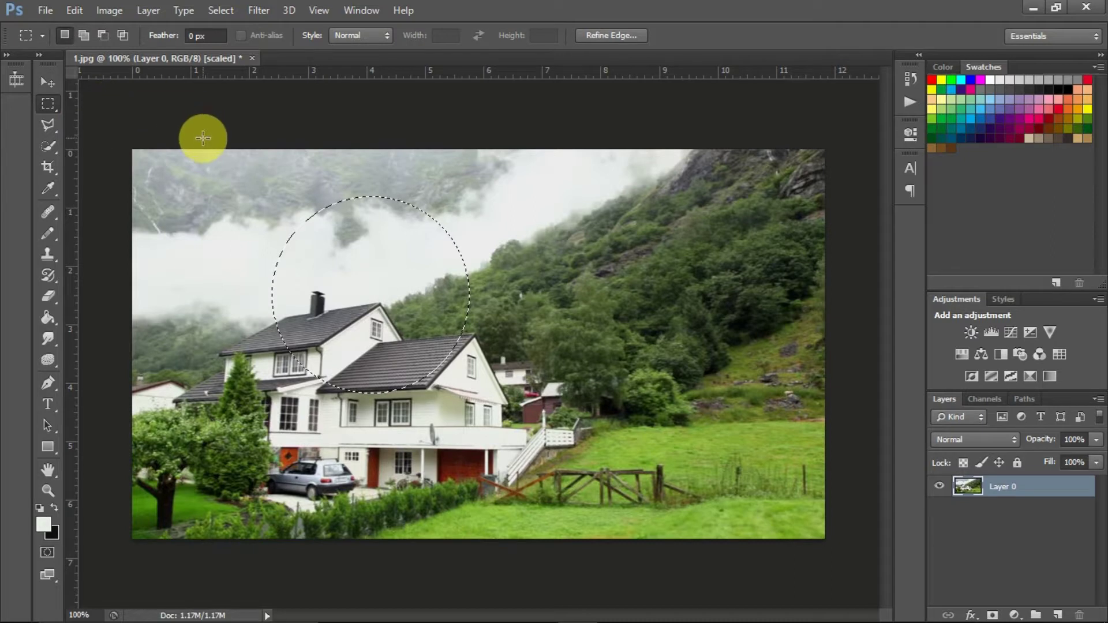
{"action": "left_click", "coordinate": [203, 141]}
{"action": "left_click_drag", "start_coordinate": [190, 196], "coordinate": [379, 381]}
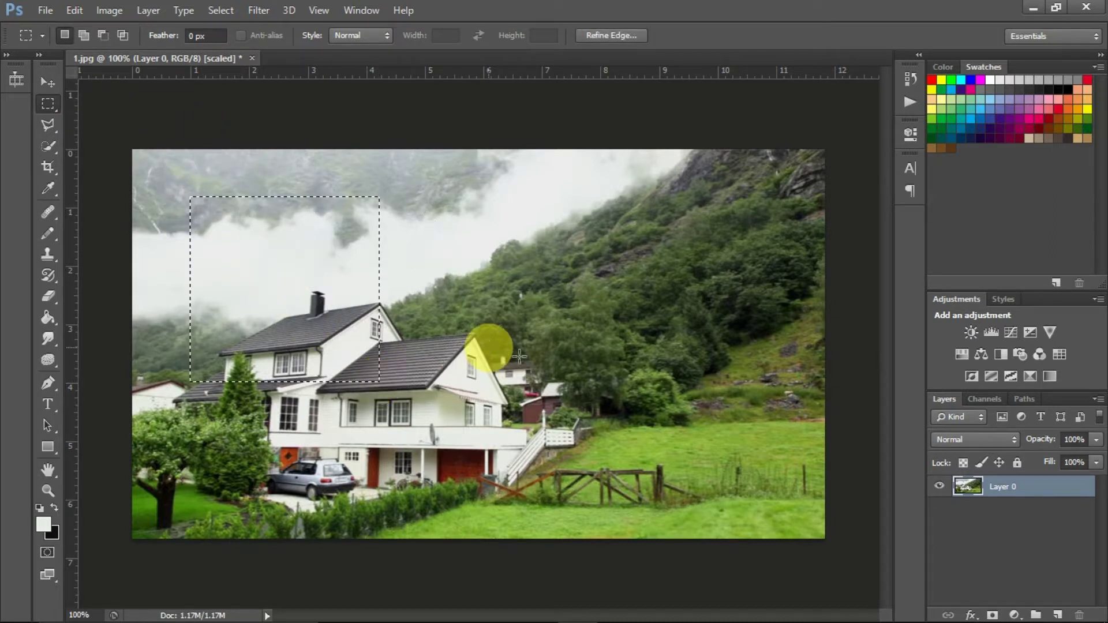
{"action": "left_click_drag", "start_coordinate": [410, 176], "coordinate": [676, 408]}
{"action": "left_click_drag", "start_coordinate": [196, 215], "coordinate": [427, 422]}
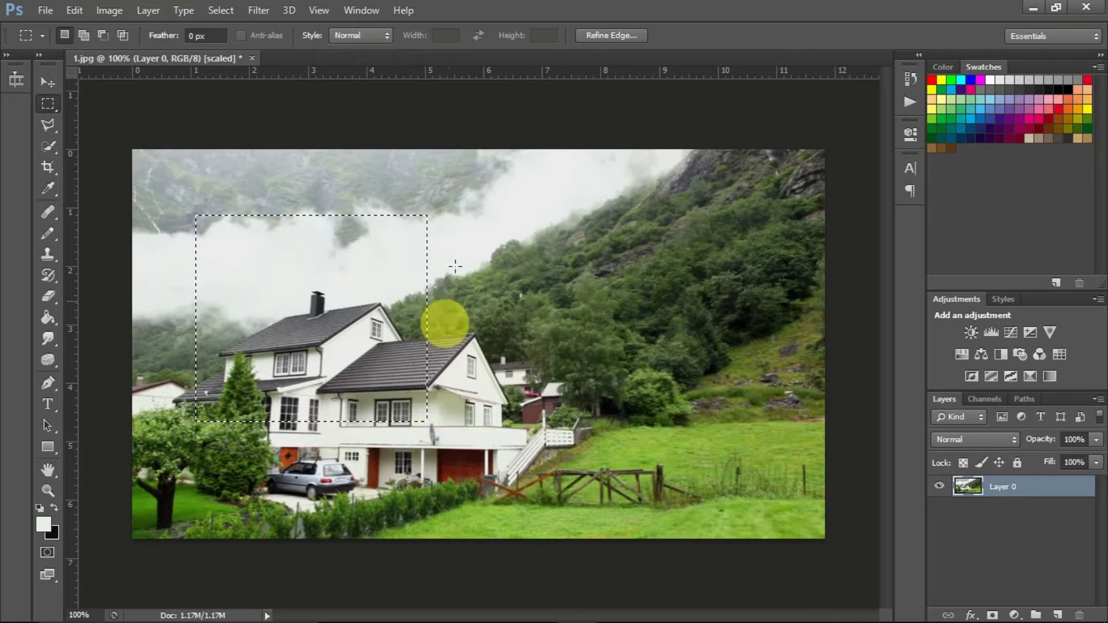
{"action": "left_click_drag", "start_coordinate": [410, 183], "coordinate": [570, 373]}
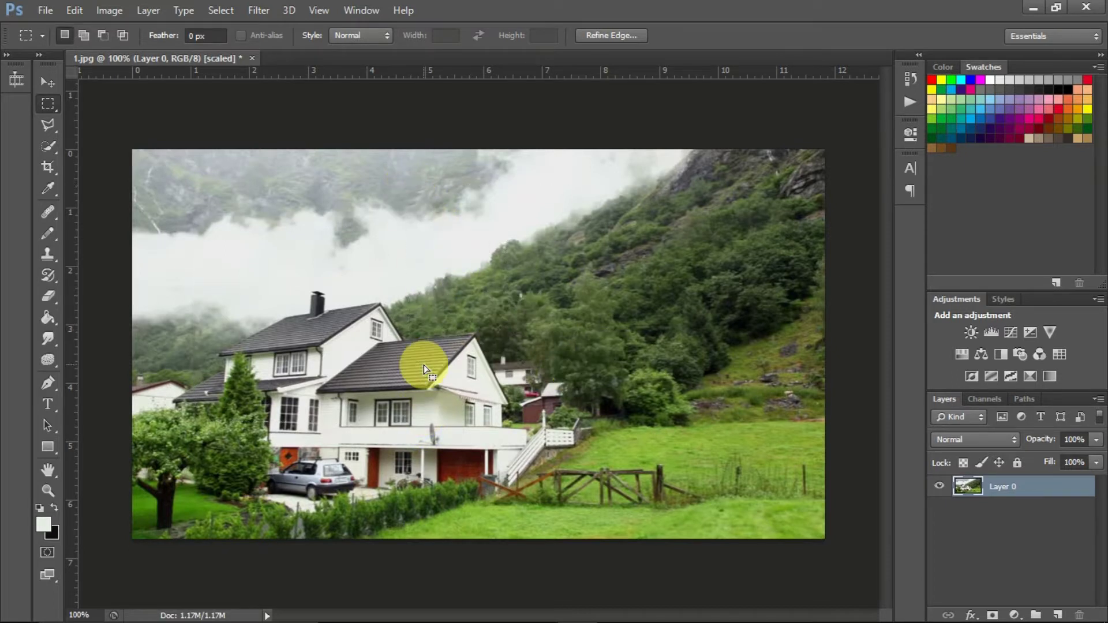
{"action": "left_click_drag", "start_coordinate": [223, 218], "coordinate": [414, 466]}
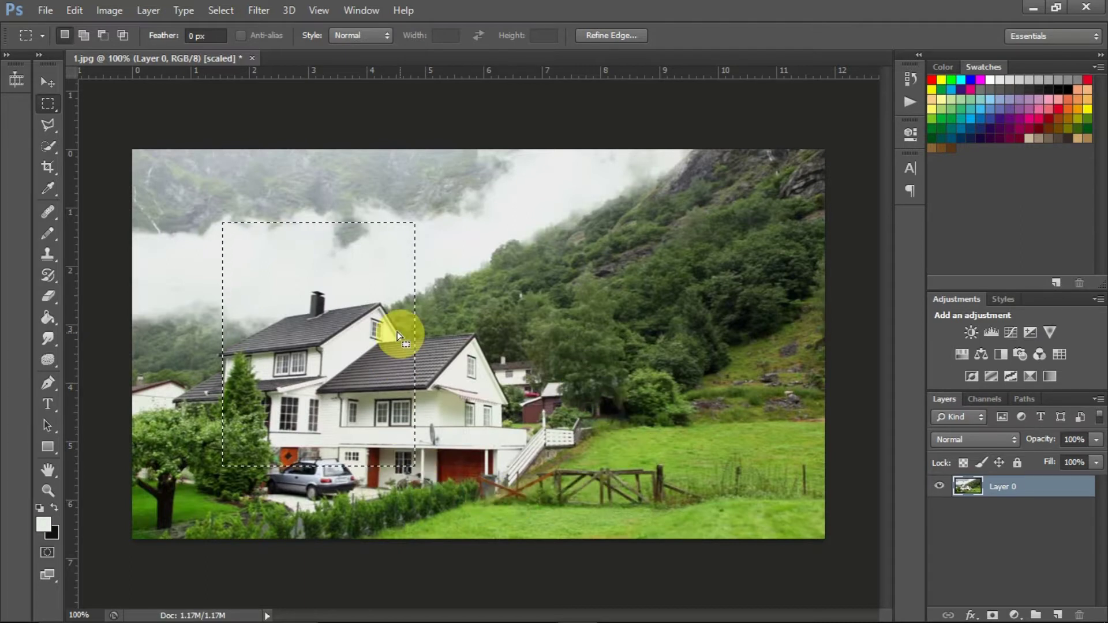
{"action": "left_click_drag", "start_coordinate": [388, 313], "coordinate": [604, 513]}
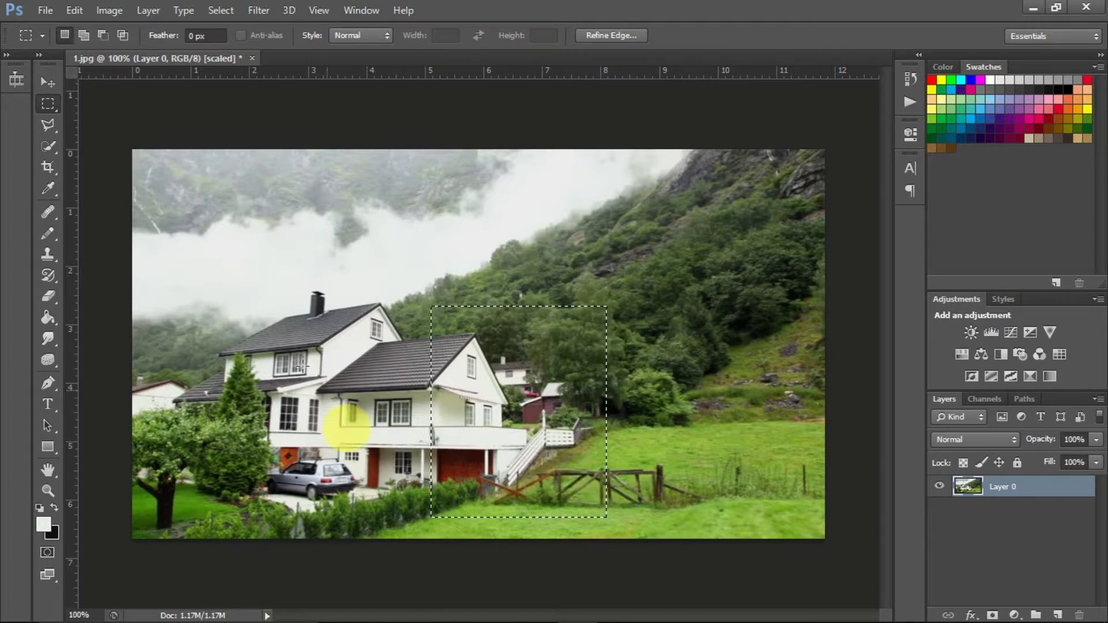
Draw a square selection around the house, and extend it in Add to Selection mode with rectangles over the fence and the clouds
{"action": "left_click_drag", "start_coordinate": [160, 238], "coordinate": [418, 496]}
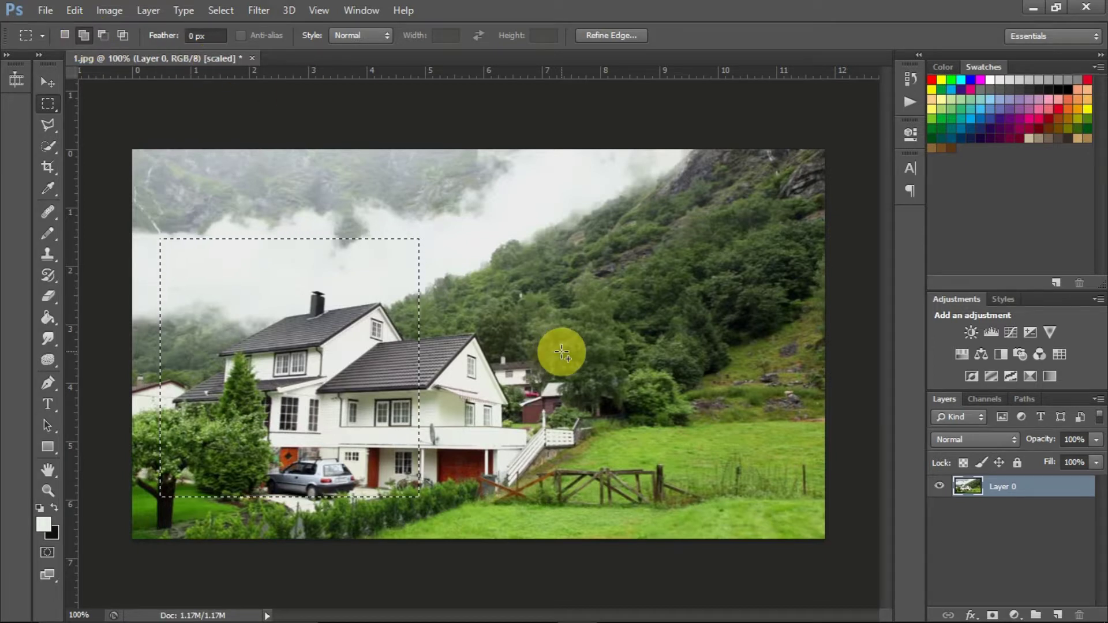
{"action": "left_click_drag", "start_coordinate": [382, 298], "coordinate": [628, 521]}
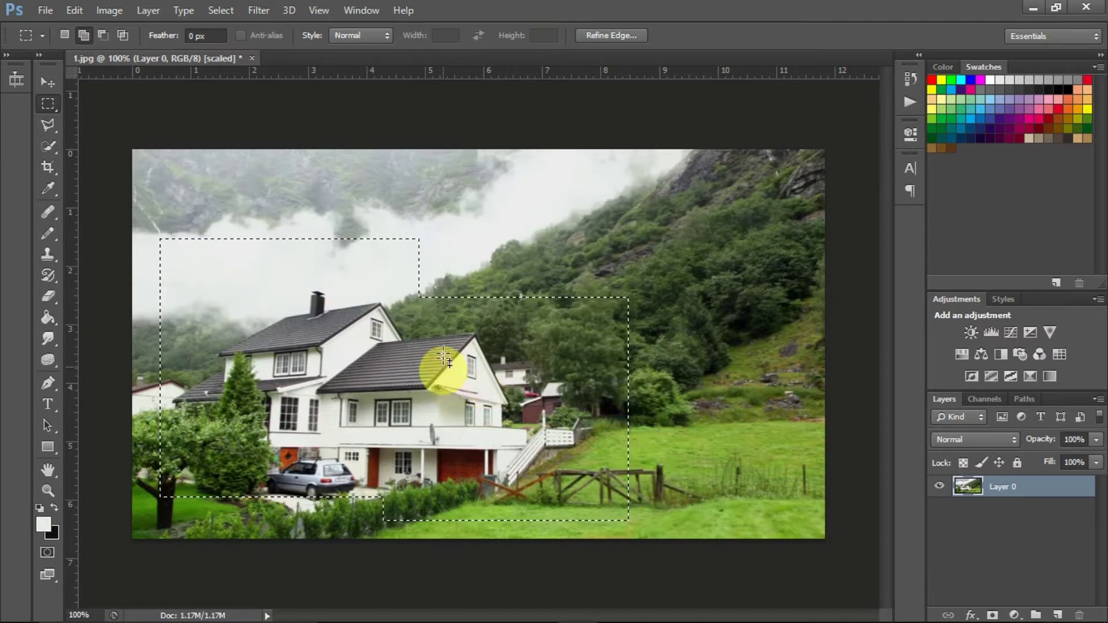
{"action": "left_click_drag", "start_coordinate": [307, 157], "coordinate": [473, 352]}
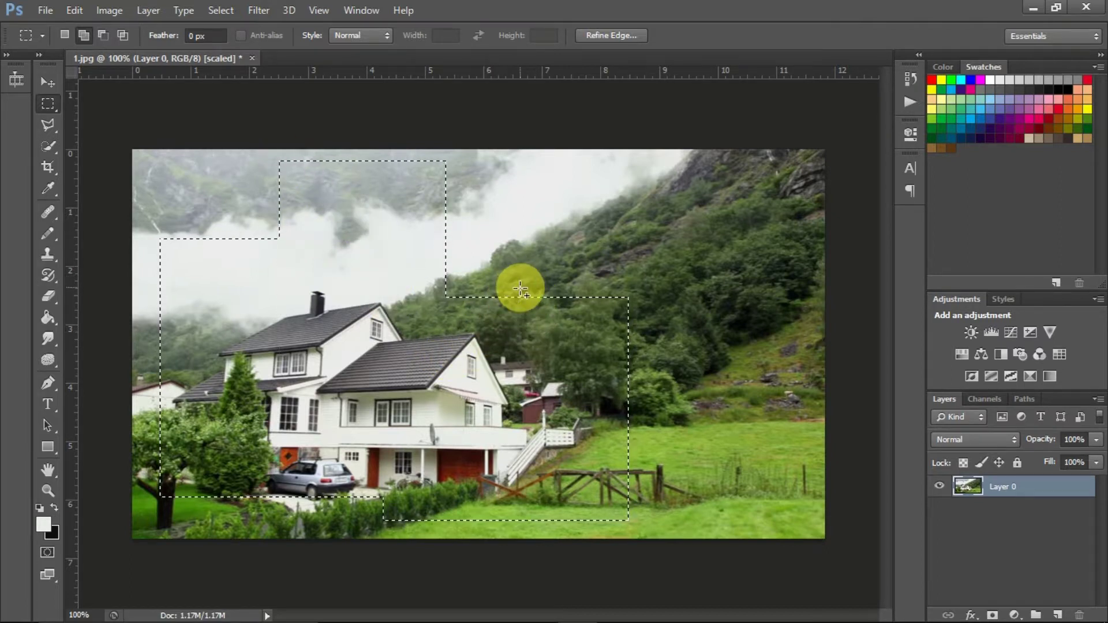
Return to New Selection mode and temporarily switch to adding to extend the selection with a rectangle over the upper hillside
{"action": "left_click", "coordinate": [66, 36]}
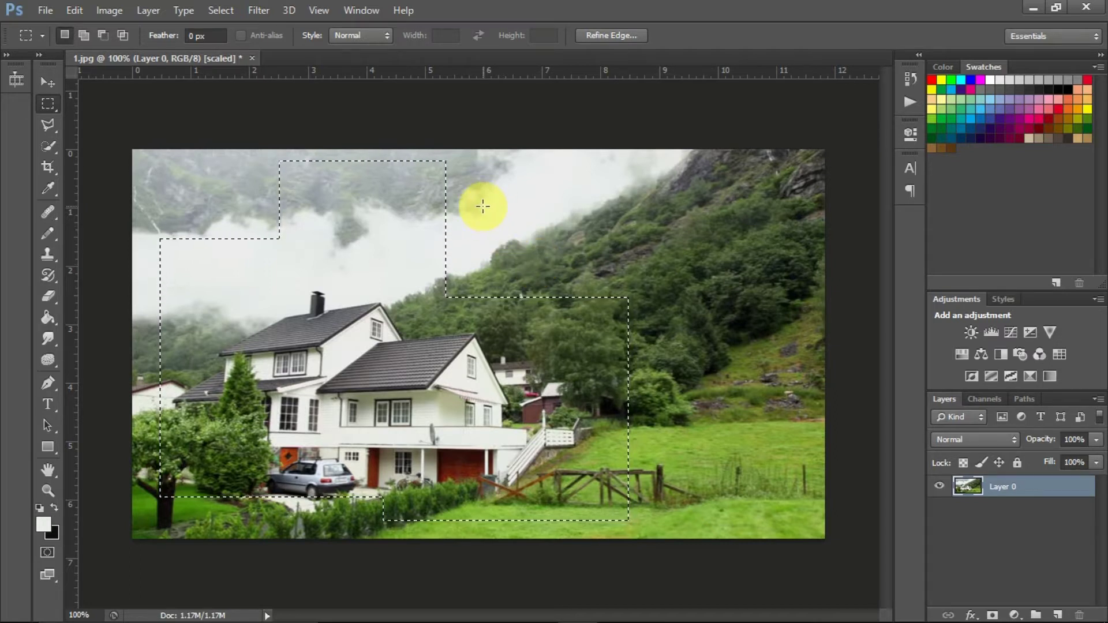
{"action": "key", "text": "shift"}
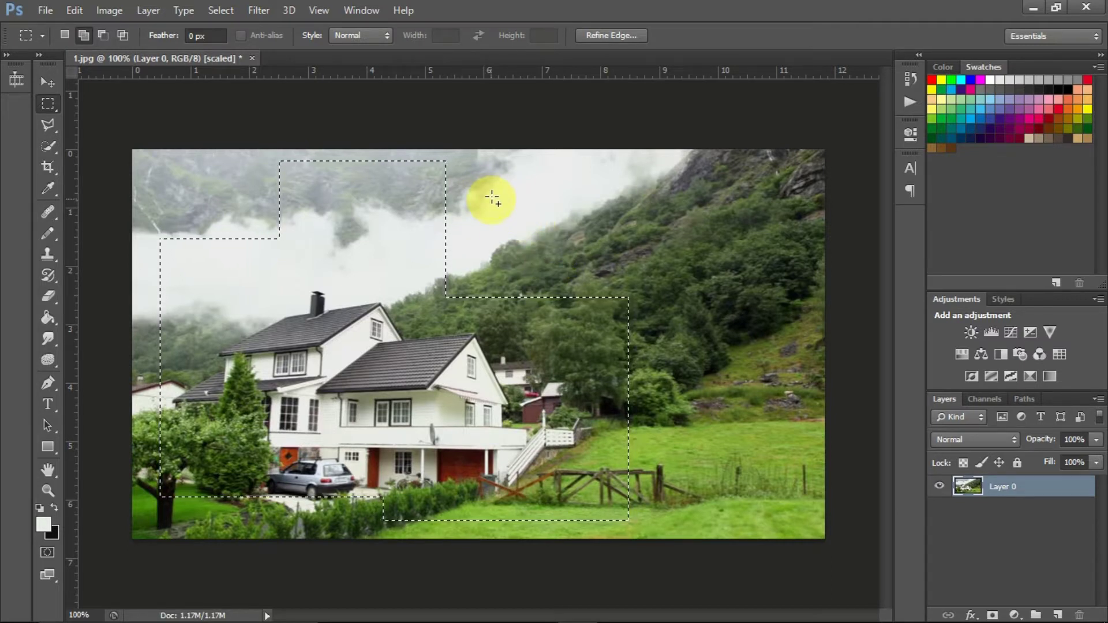
{"action": "left_click_drag", "start_coordinate": [487, 190], "coordinate": [561, 315]}
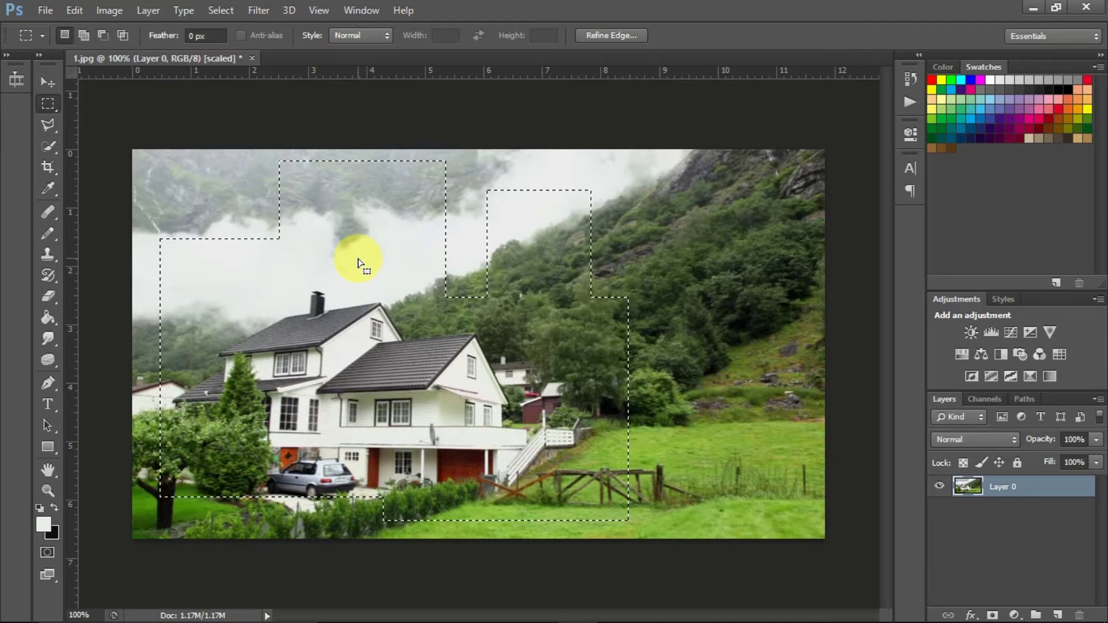
Subtract rectangles over the clouds beside the chimney and over the garden trees from the selection, using Subtract from Selection mode
{"action": "left_click", "coordinate": [104, 38]}
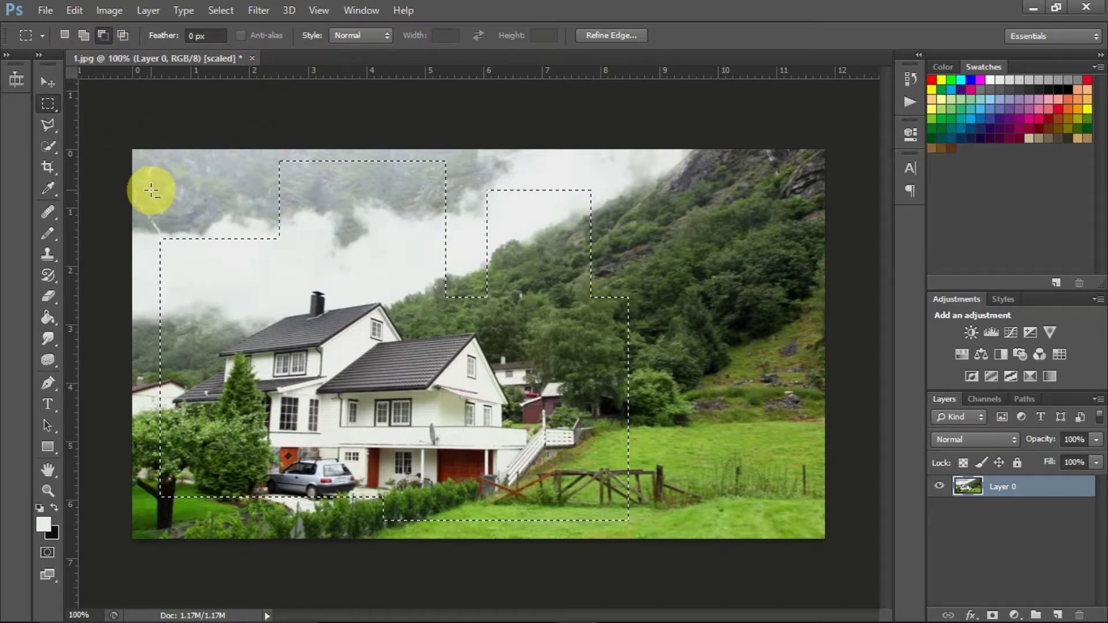
{"action": "left_click_drag", "start_coordinate": [147, 183], "coordinate": [324, 381]}
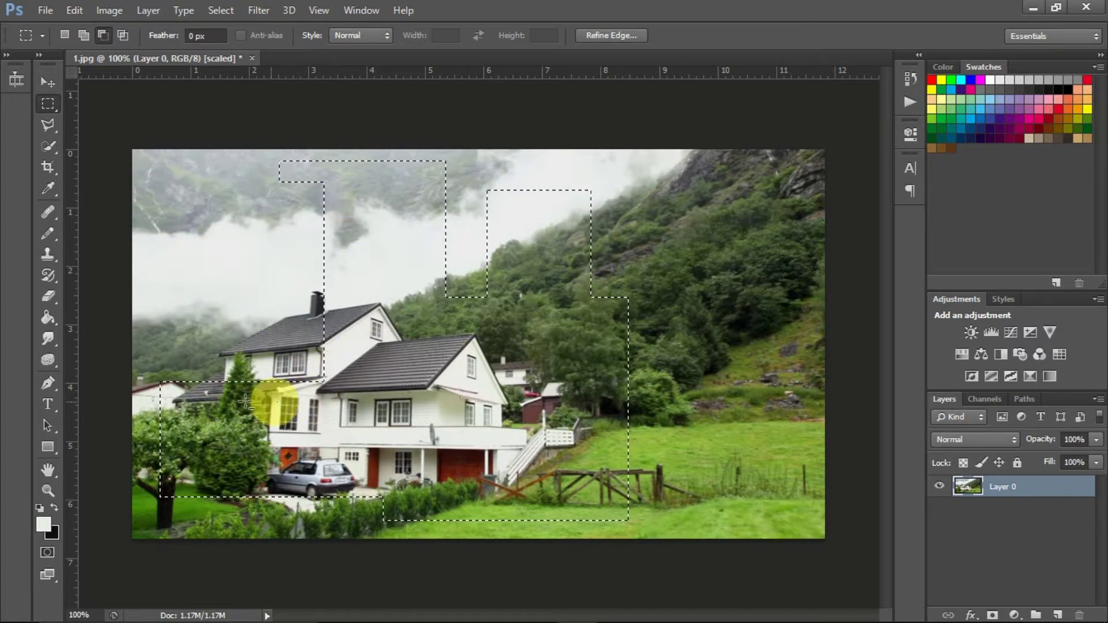
{"action": "left_click_drag", "start_coordinate": [172, 300], "coordinate": [247, 514]}
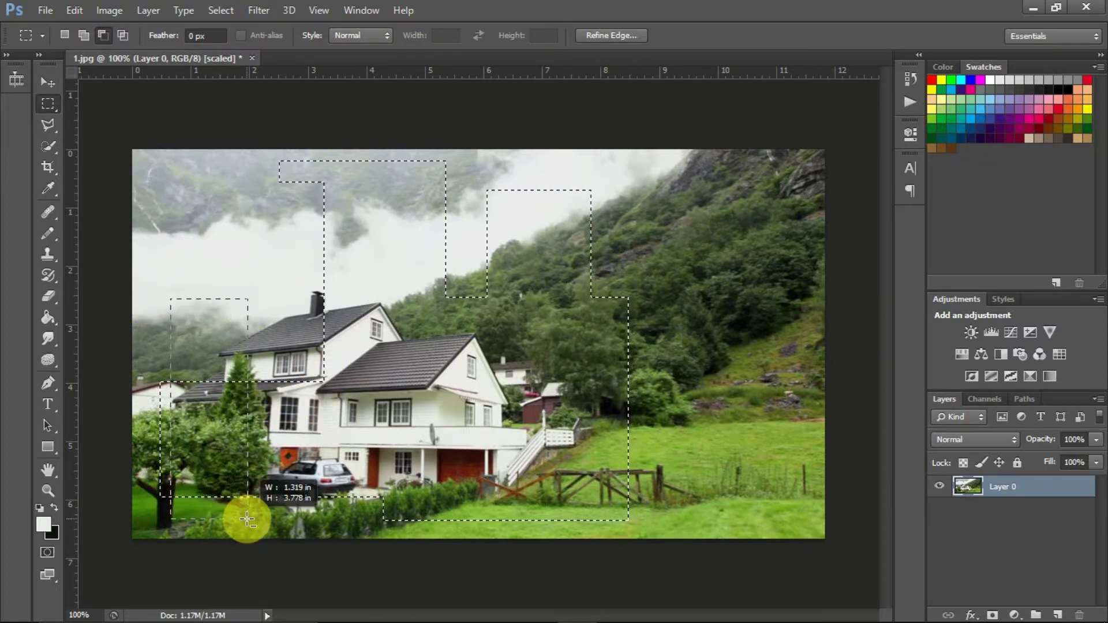
{"action": "left_click_drag", "start_coordinate": [149, 377], "coordinate": [225, 523]}
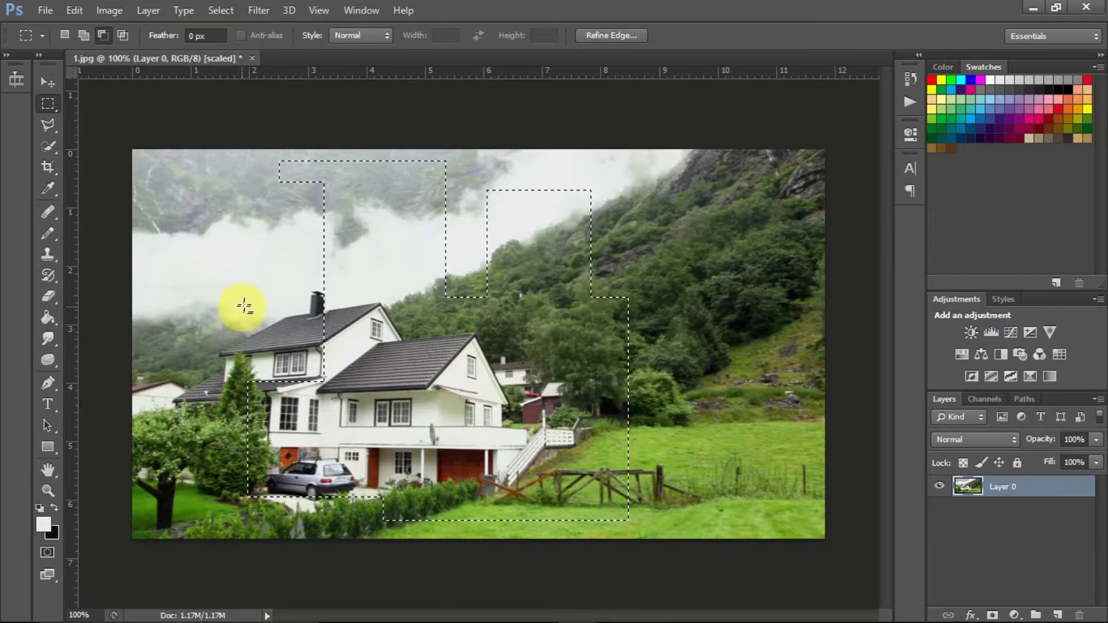
Return to New Selection mode and temporarily switch to subtracting to remove two rectangles across the house and hillside from the selection
{"action": "left_click", "coordinate": [65, 35]}
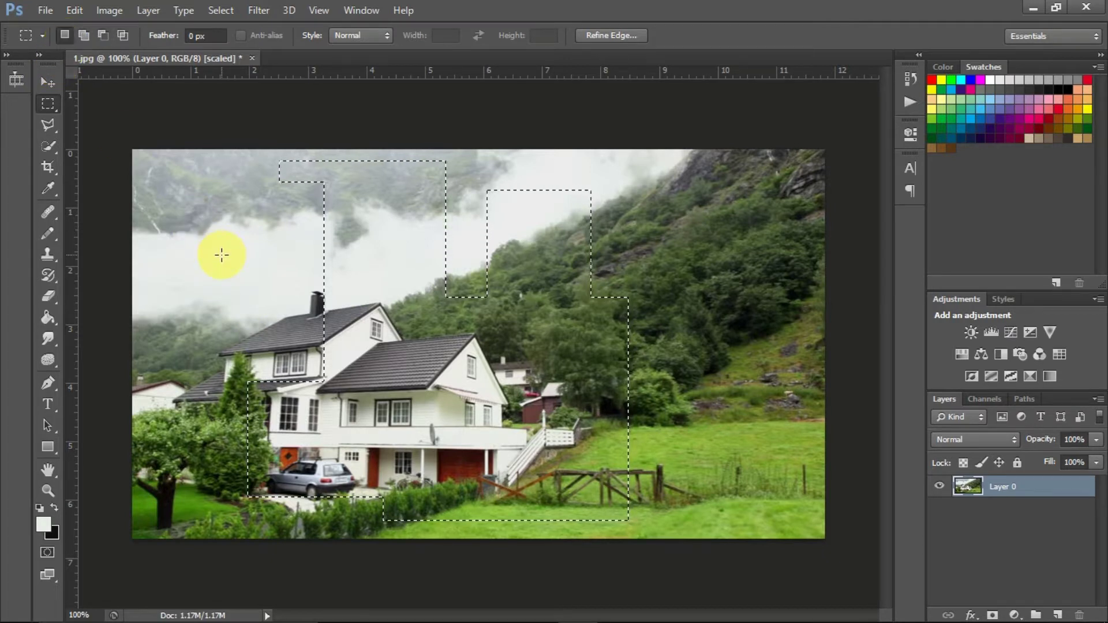
{"action": "key", "text": "alt"}
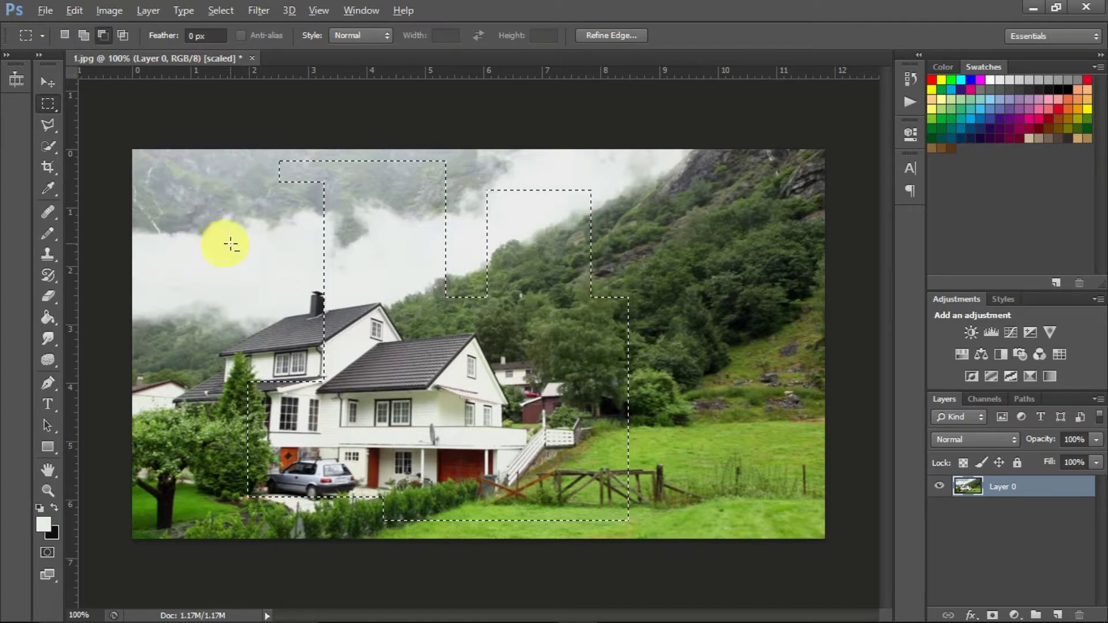
{"action": "left_click_drag", "start_coordinate": [246, 208], "coordinate": [516, 418]}
{"action": "left_click_drag", "start_coordinate": [462, 239], "coordinate": [585, 421]}
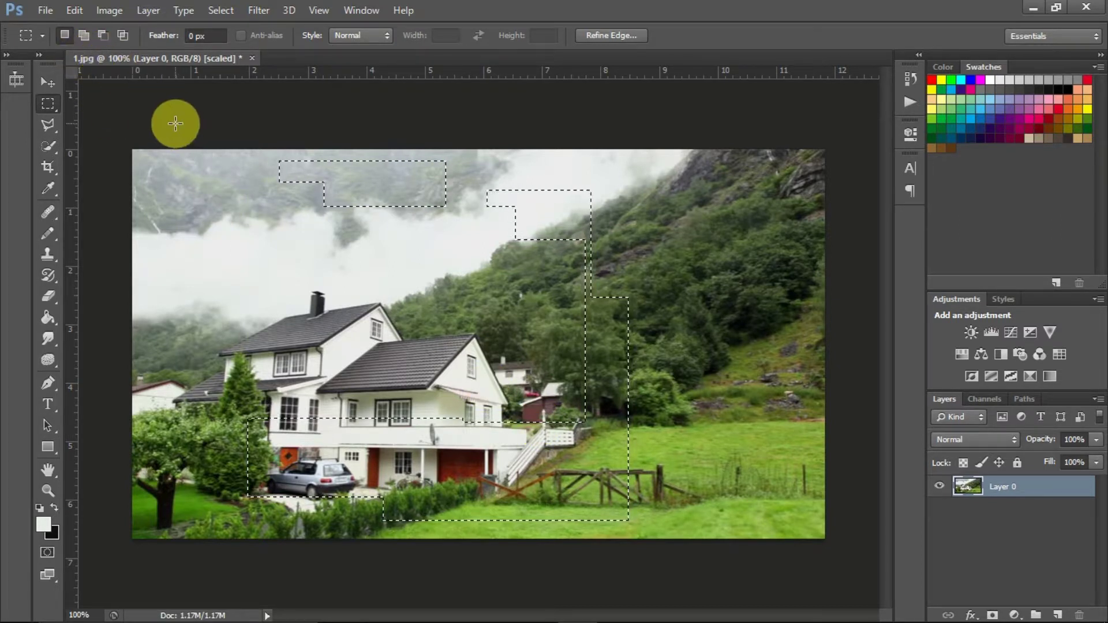
Clear the combined selection in Intersect with Selection mode, and restore New Selection mode
{"action": "left_click", "coordinate": [128, 36]}
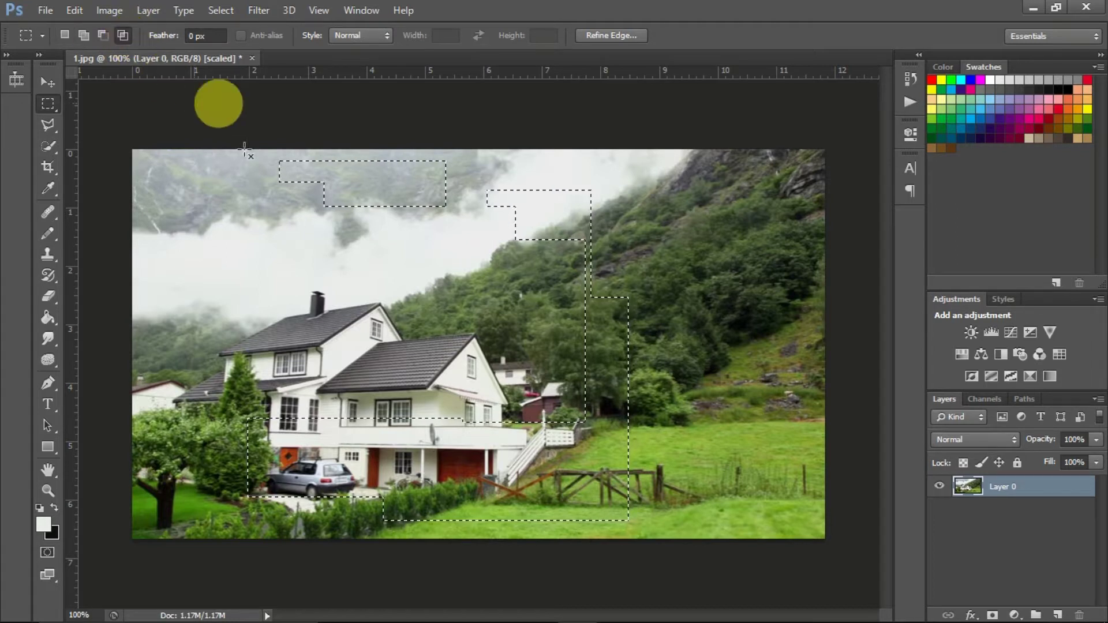
{"action": "left_click", "coordinate": [317, 221]}
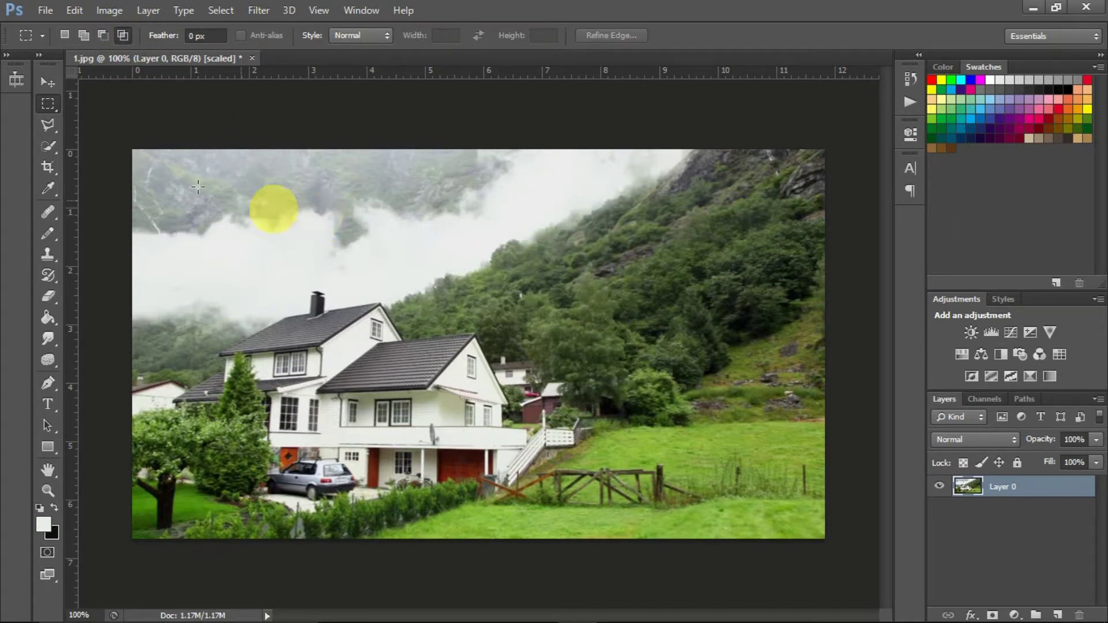
{"action": "left_click", "coordinate": [64, 37]}
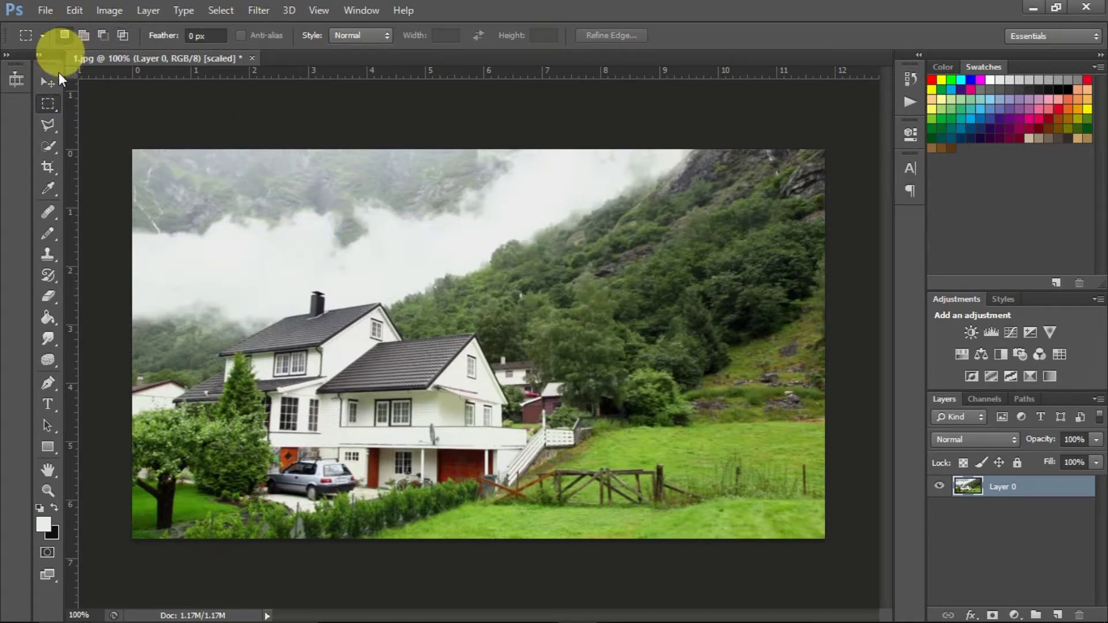
Draw a wide elliptical selection over the clouds and roof, intersect it with a flat ellipse across the clouds, and deselect
{"action": "right_click", "coordinate": [48, 103]}
{"action": "left_click", "coordinate": [96, 122]}
{"action": "left_click_drag", "start_coordinate": [183, 211], "coordinate": [543, 409]}
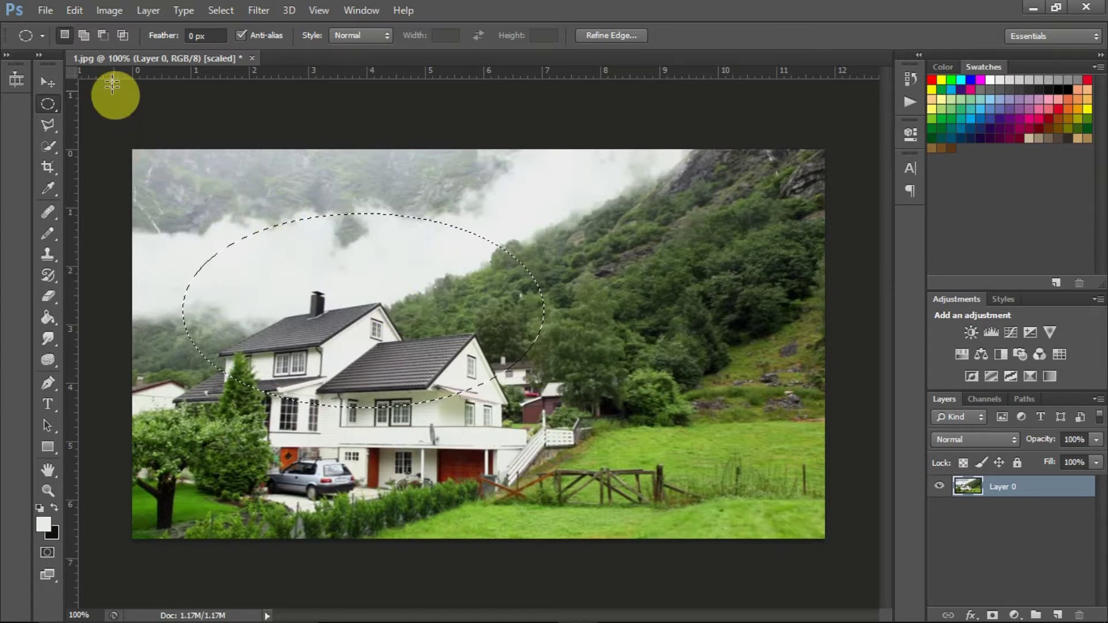
{"action": "left_click", "coordinate": [121, 36]}
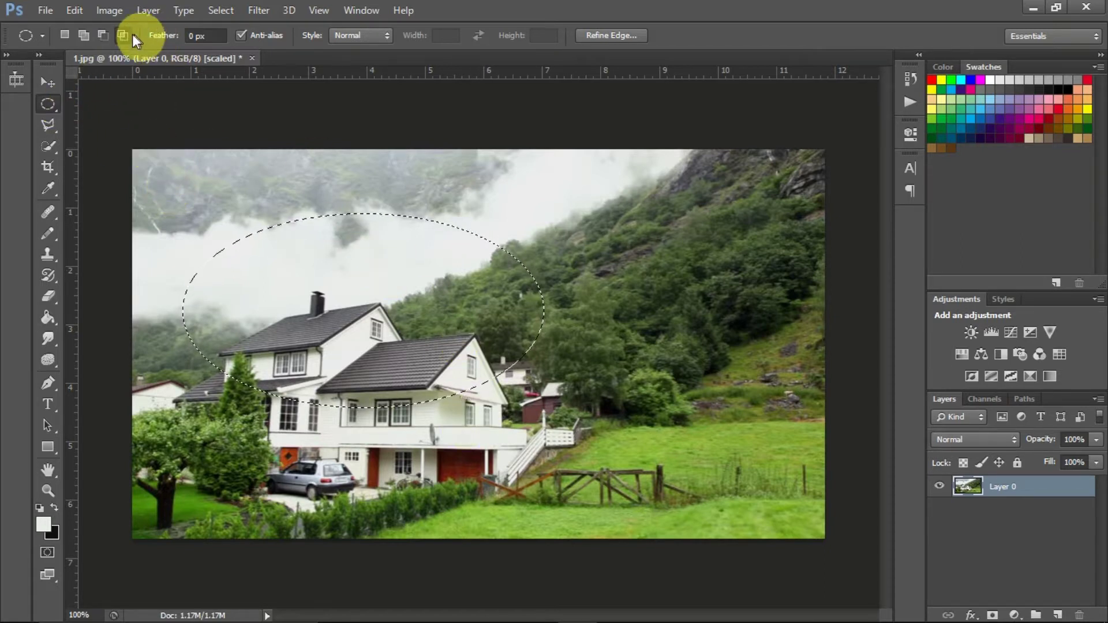
{"action": "left_click_drag", "start_coordinate": [176, 173], "coordinate": [594, 278]}
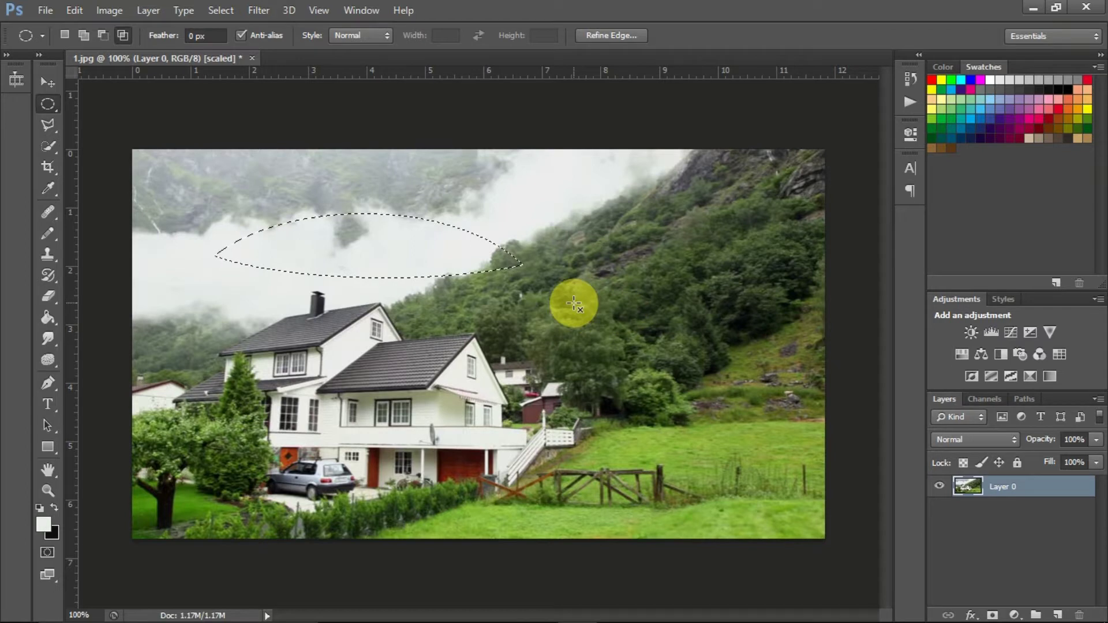
{"action": "key", "text": "ctrl+d"}
Draw a new elliptical selection over the clouds and house, and temporarily use intersect mode to keep only its overlap with a flatter ellipse above
{"action": "left_click", "coordinate": [66, 37]}
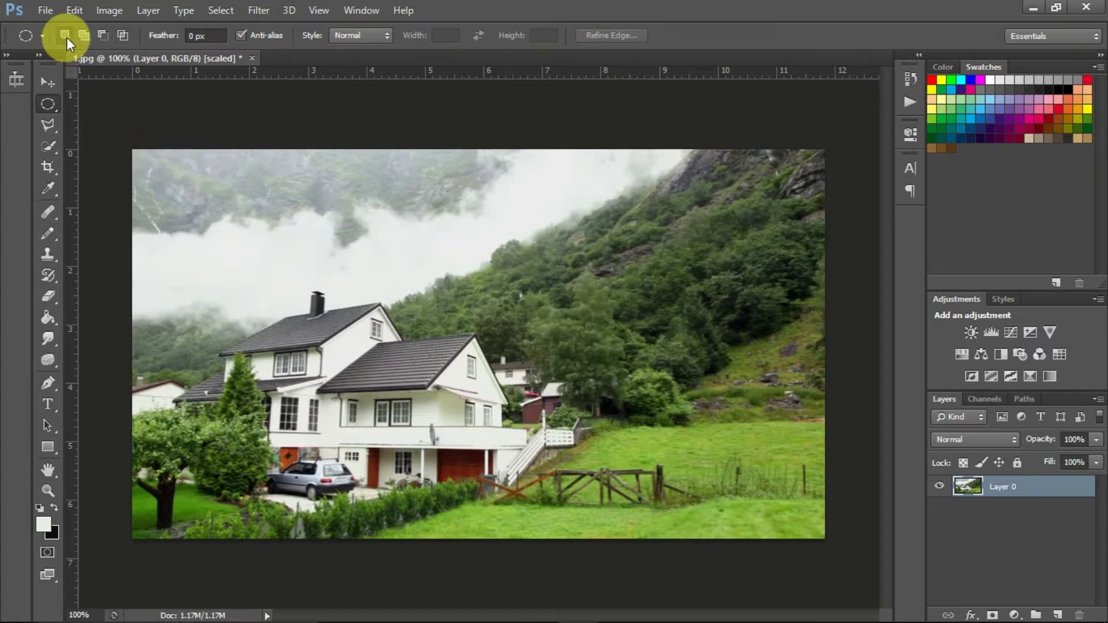
{"action": "left_click_drag", "start_coordinate": [217, 192], "coordinate": [531, 440]}
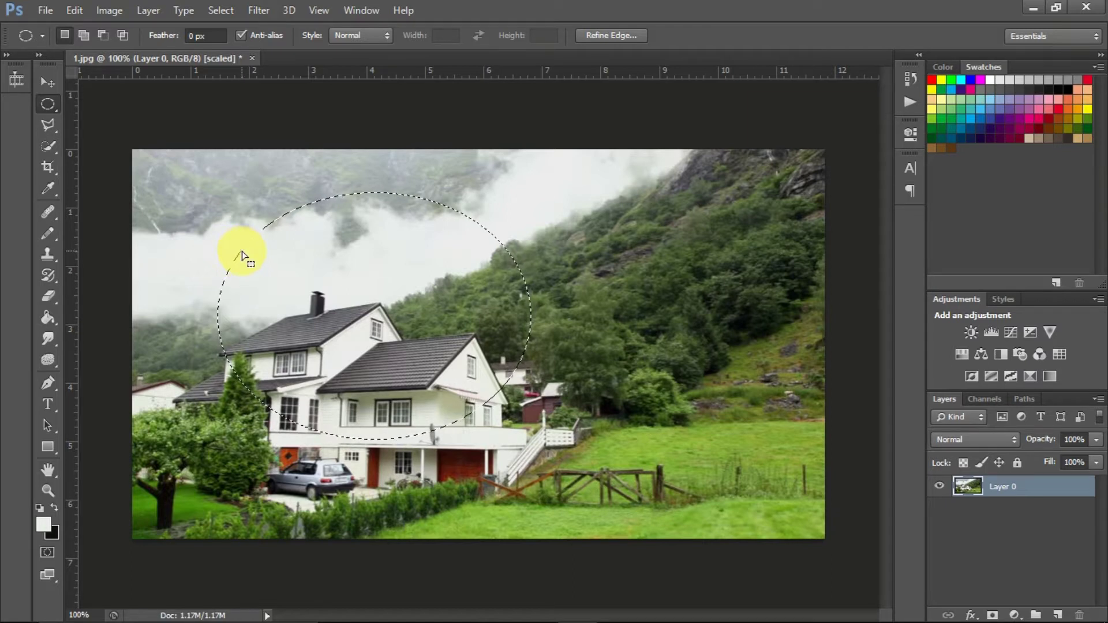
{"action": "key", "text": "alt"}
{"action": "key", "text": "alt+shift"}
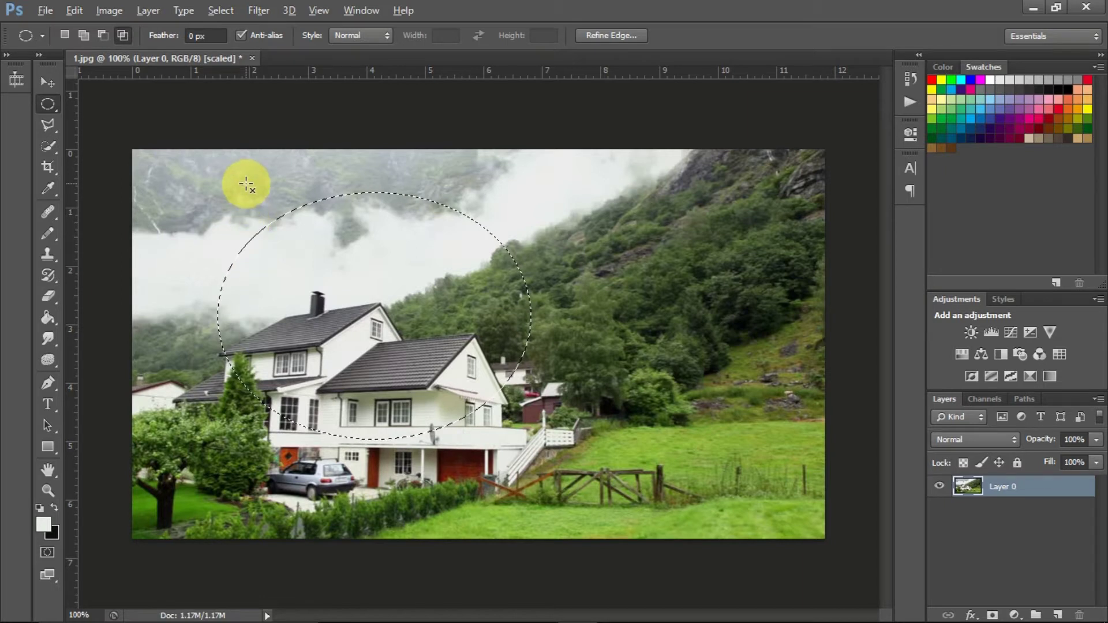
{"action": "left_click_drag", "start_coordinate": [242, 176], "coordinate": [616, 296]}
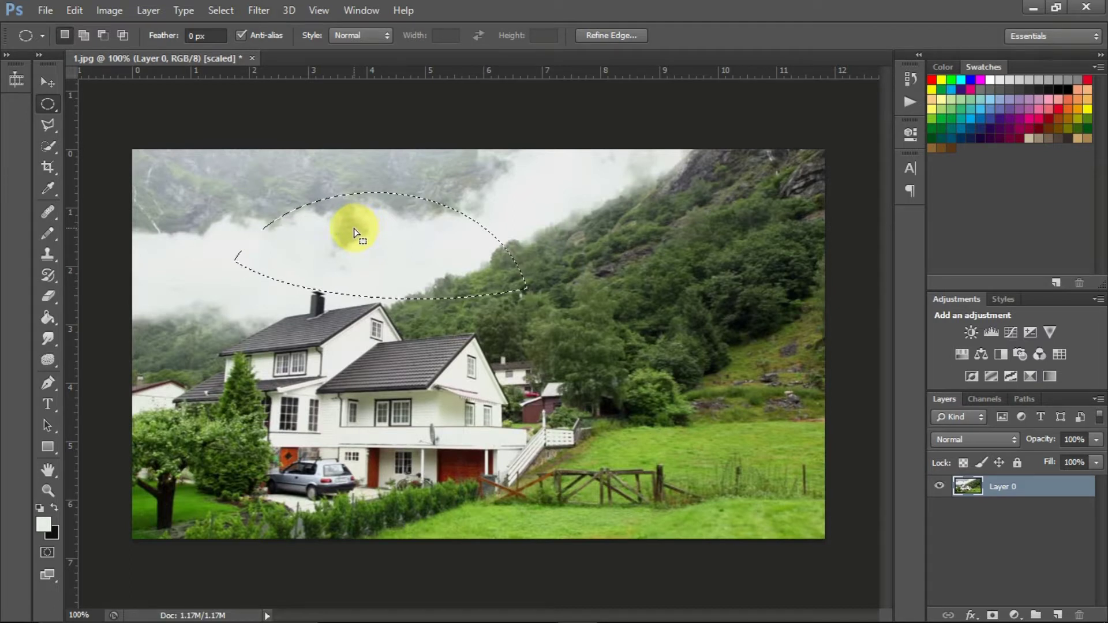
Clear the intersected selection, draw a roughly circular elliptical selection over the house roof and clouds, and deselect it
{"action": "left_click_drag", "start_coordinate": [48, 107], "coordinate": [144, 135]}
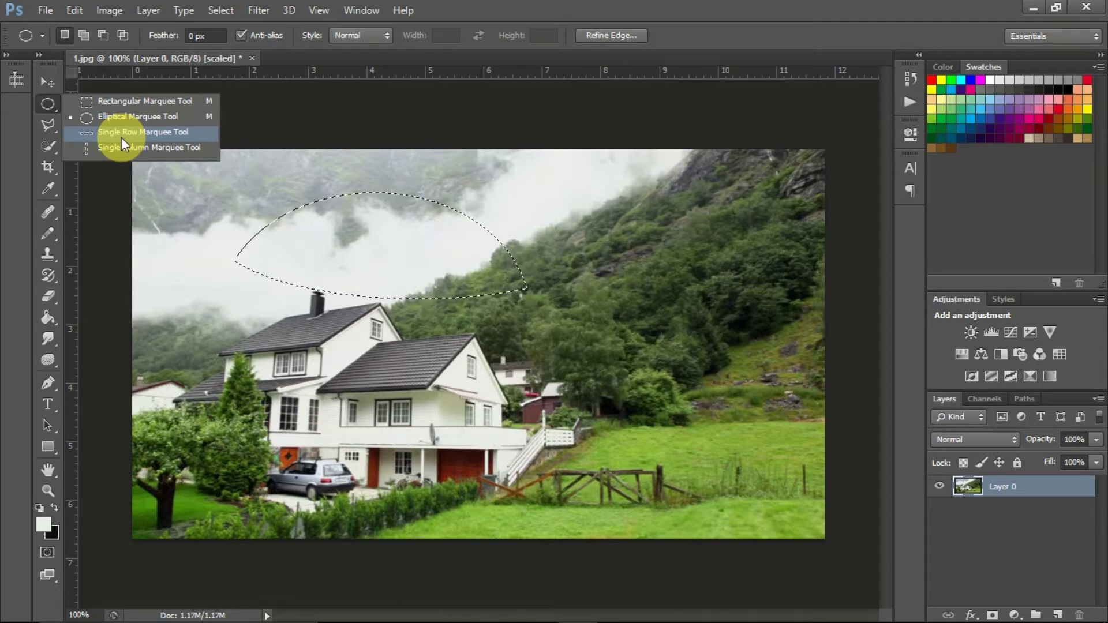
{"action": "left_click", "coordinate": [273, 143]}
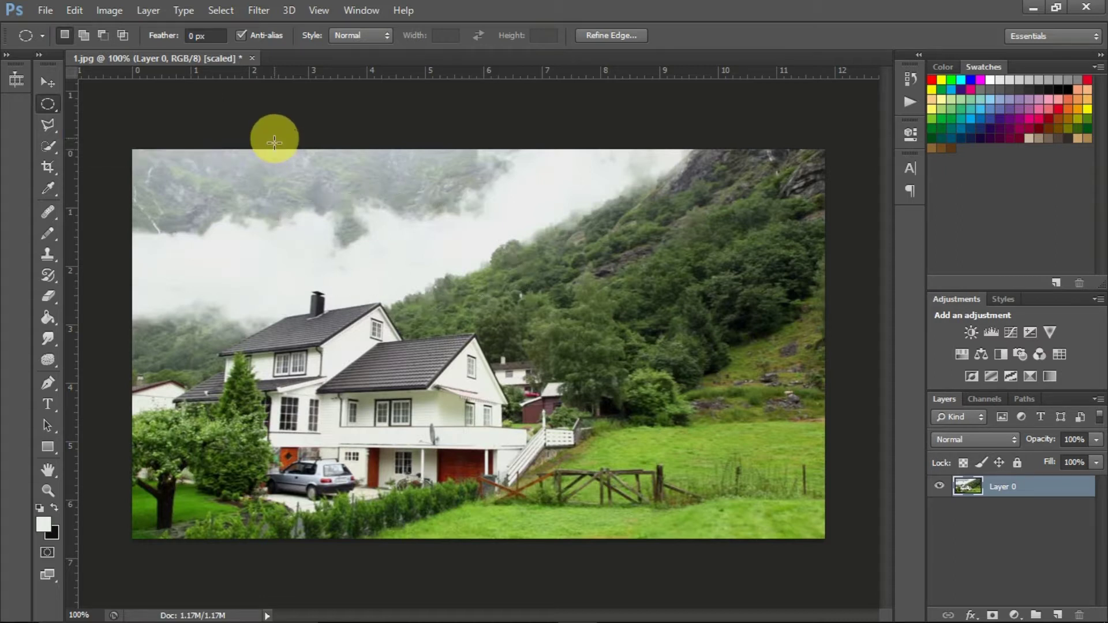
{"action": "right_click", "coordinate": [47, 105]}
{"action": "left_click_drag", "start_coordinate": [290, 246], "coordinate": [450, 409]}
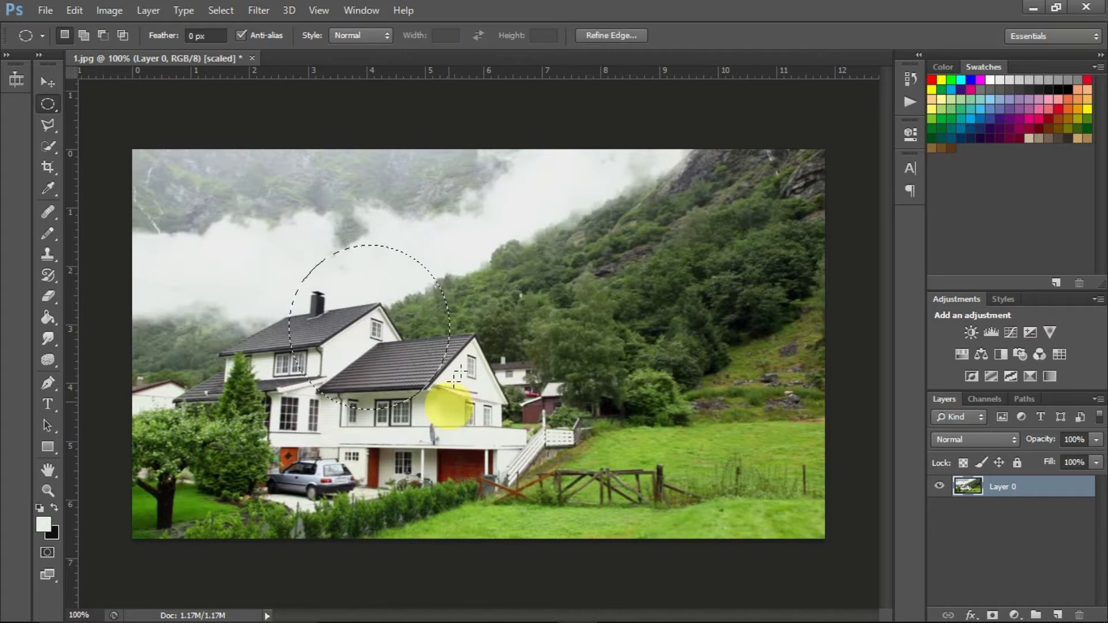
{"action": "left_click", "coordinate": [514, 307]}
Draw a larger elliptical selection over the clouds and roof, and remove it with the Deselect command
{"action": "left_click_drag", "start_coordinate": [251, 217], "coordinate": [478, 392]}
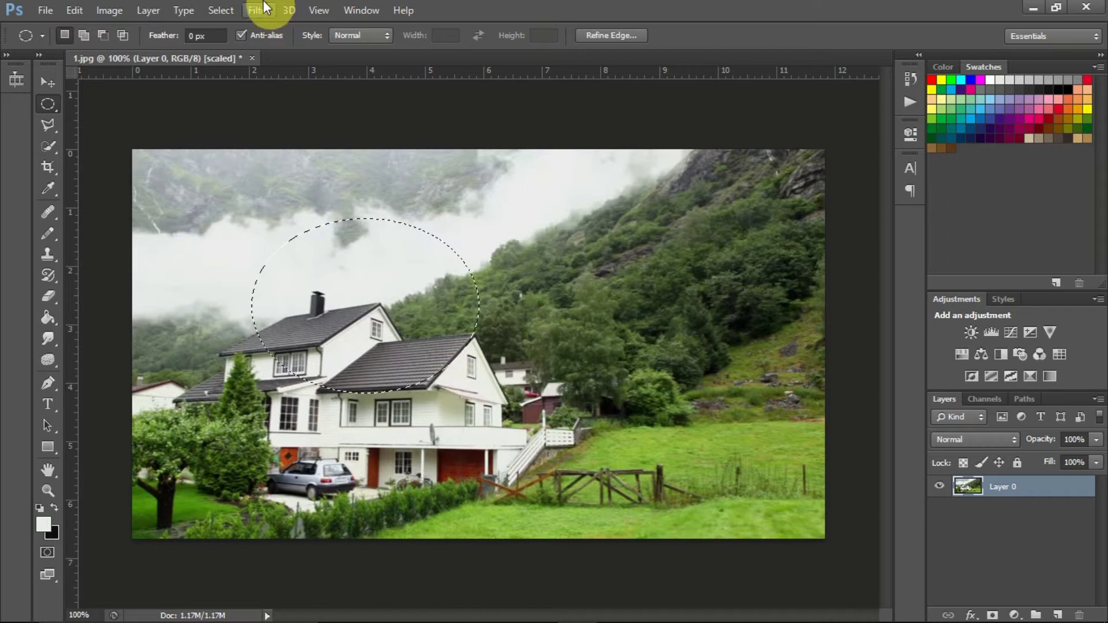
{"action": "left_click", "coordinate": [224, 9]}
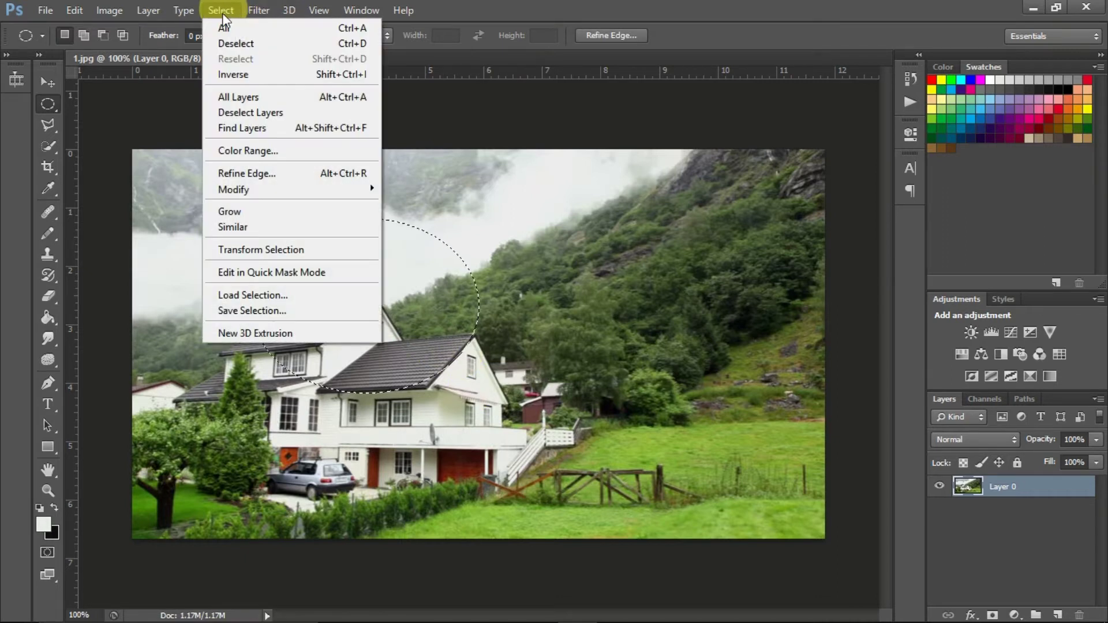
{"action": "left_click", "coordinate": [230, 46]}
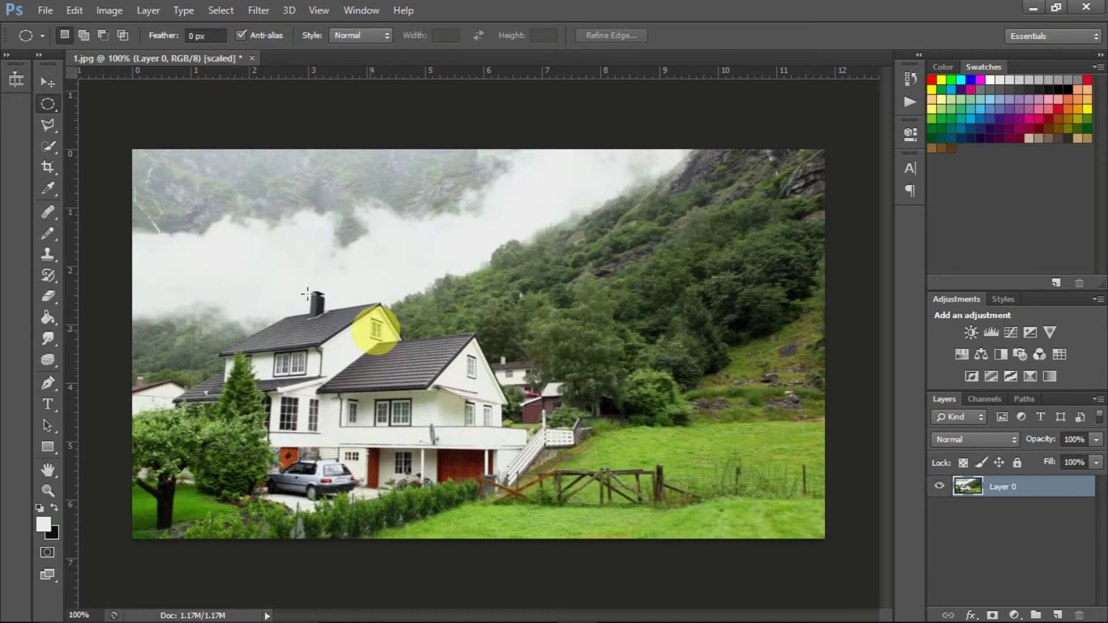
Place a single-row selection across the clouds with the Single Row Marquee tool
{"action": "right_click", "coordinate": [50, 112]}
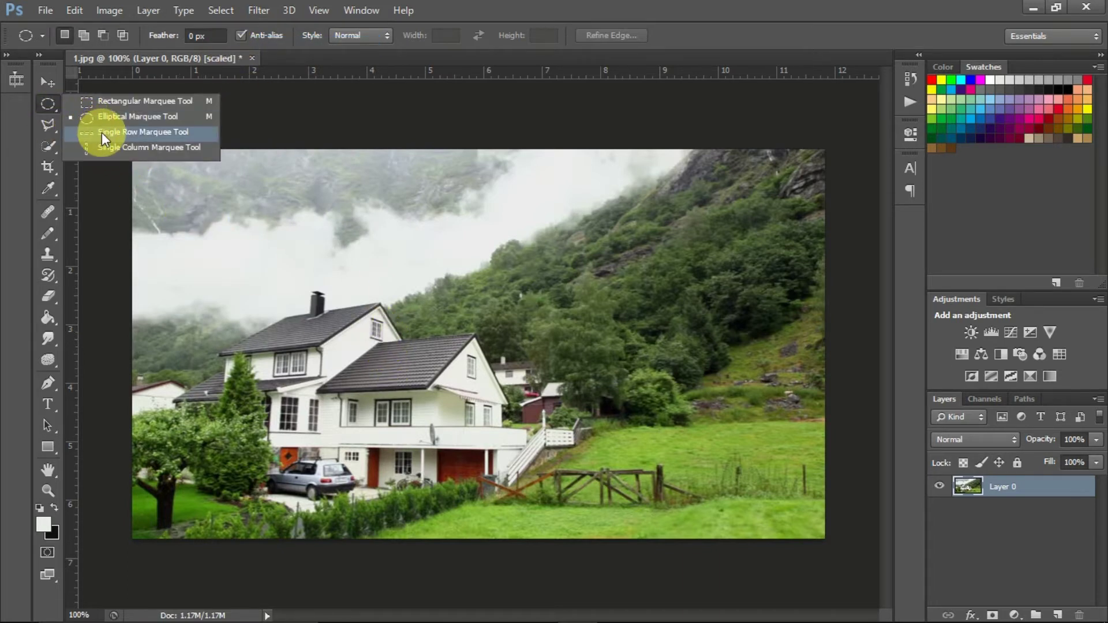
{"action": "left_click", "coordinate": [136, 133]}
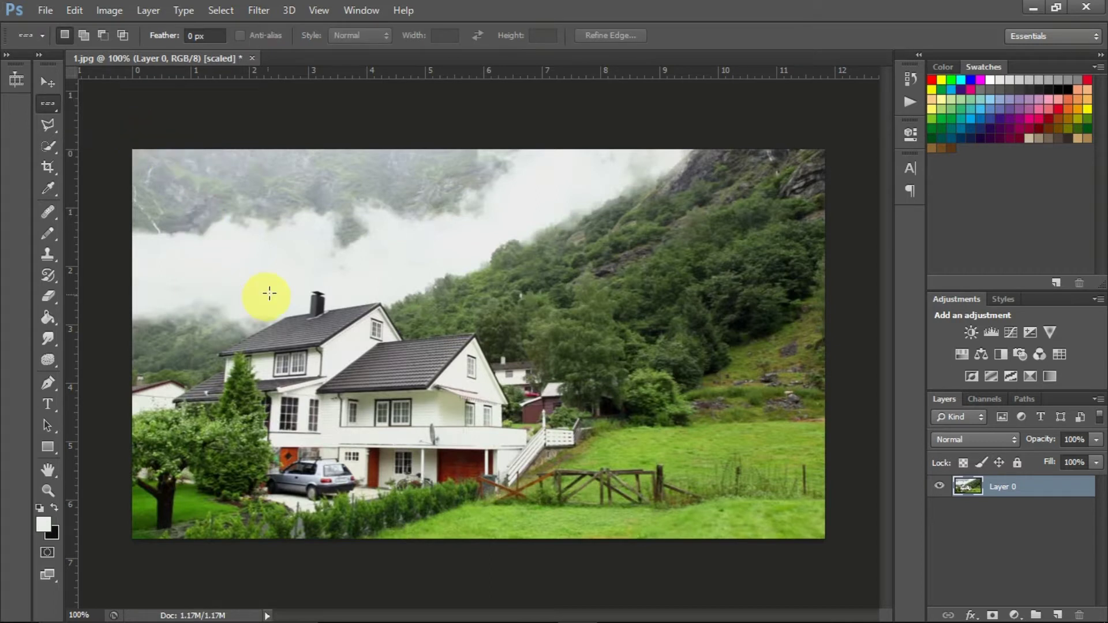
{"action": "left_click", "coordinate": [234, 222]}
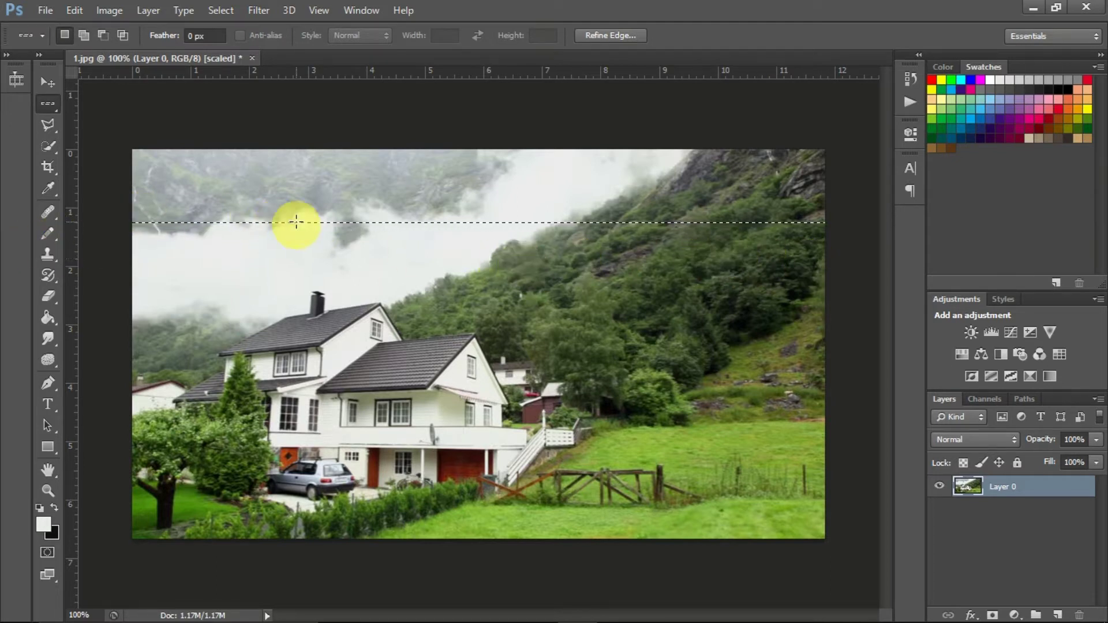
Replace the row with a single-column selection running through the house's front roof, using the Single Column Marquee tool
{"action": "right_click", "coordinate": [52, 101]}
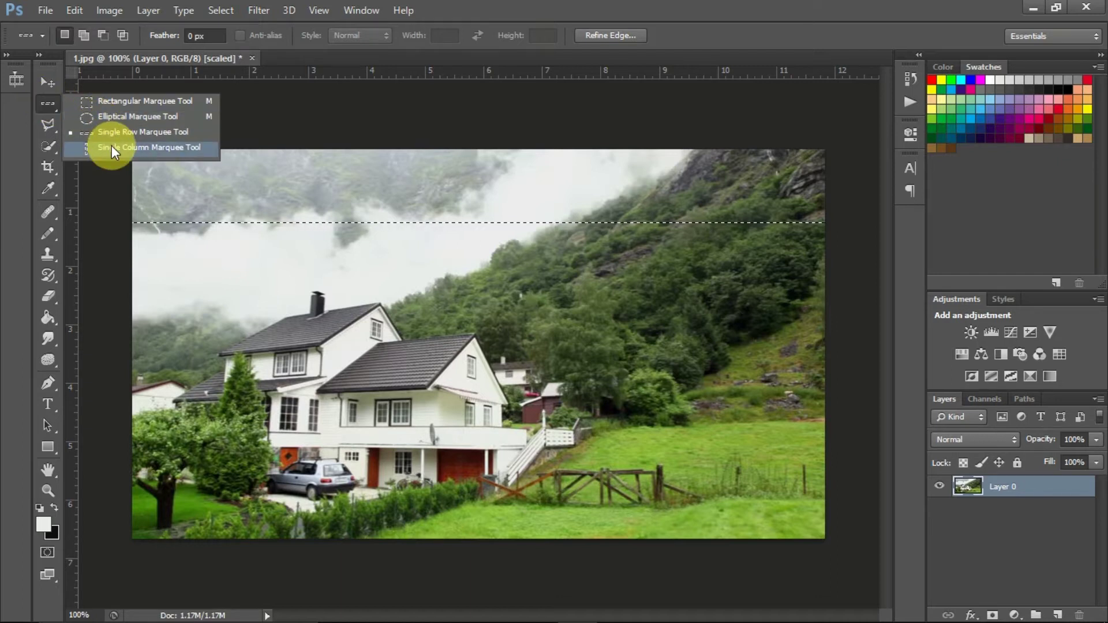
{"action": "left_click", "coordinate": [112, 145]}
{"action": "left_click", "coordinate": [414, 157]}
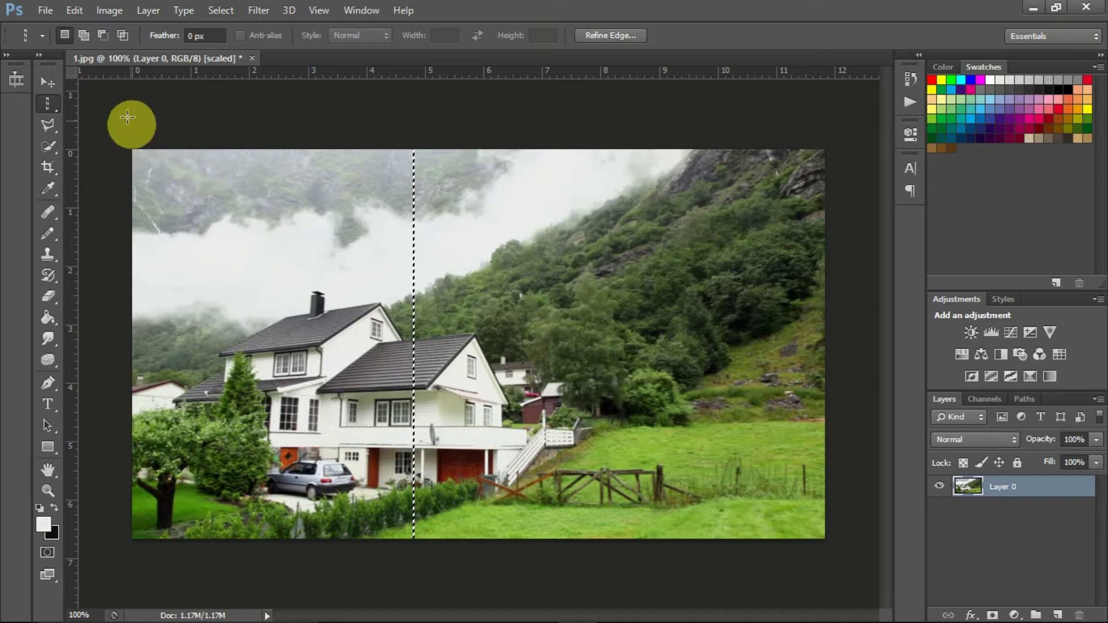
Switch to Add to Selection mode and add four more single-column selections across the house, three left and one right of the first
{"action": "left_click", "coordinate": [88, 40]}
{"action": "left_click", "coordinate": [351, 168]}
{"action": "left_click", "coordinate": [285, 165]}
{"action": "left_click", "coordinate": [213, 176]}
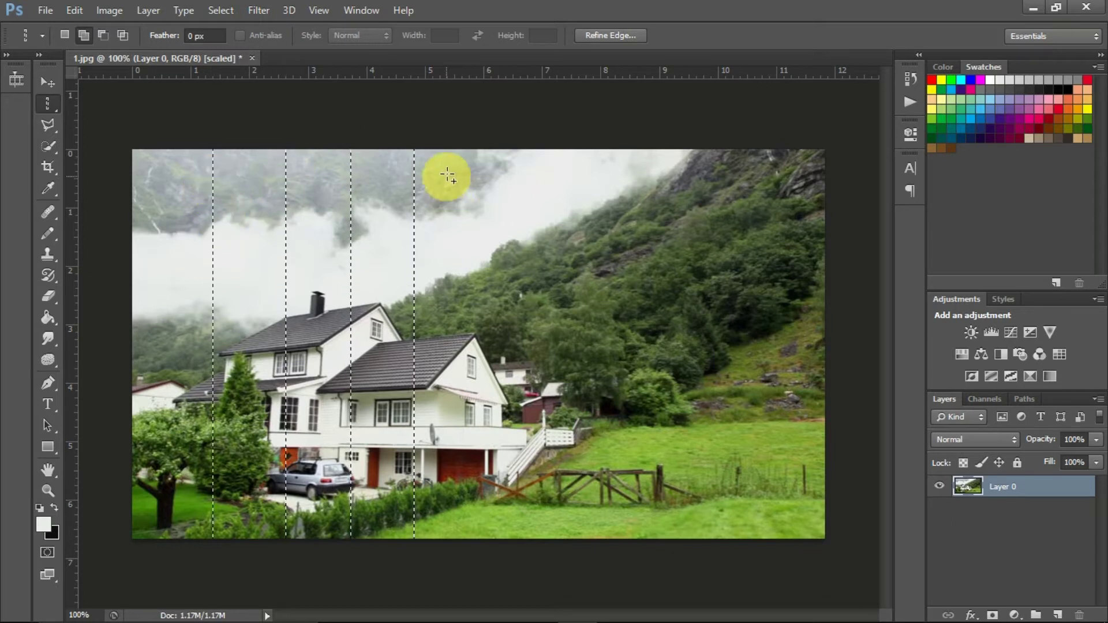
{"action": "left_click", "coordinate": [461, 167]}
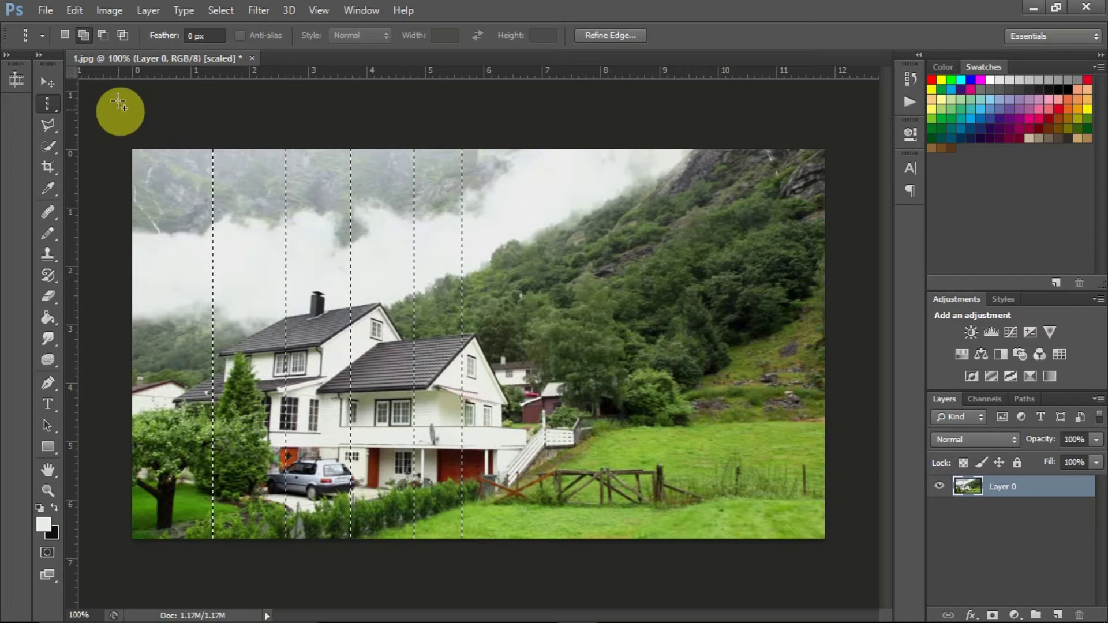
Use Subtract from Selection mode to remove the three rightmost column selections, and deselect the rest
{"action": "left_click", "coordinate": [103, 35]}
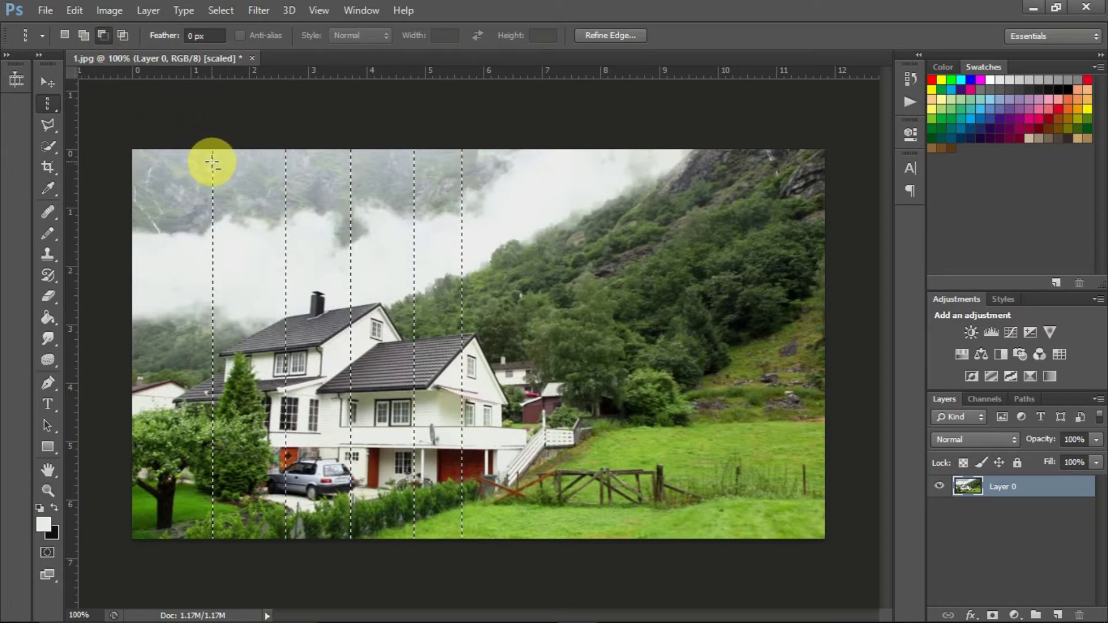
{"action": "left_click_drag", "start_coordinate": [286, 167], "coordinate": [285, 171]}
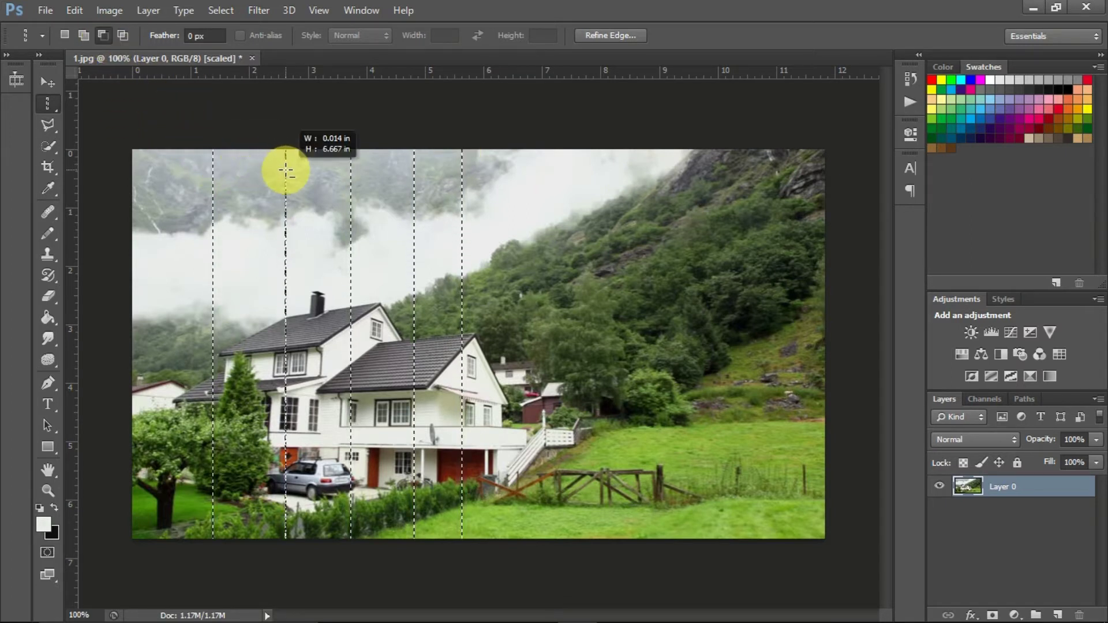
{"action": "left_click_drag", "start_coordinate": [208, 172], "coordinate": [354, 186]}
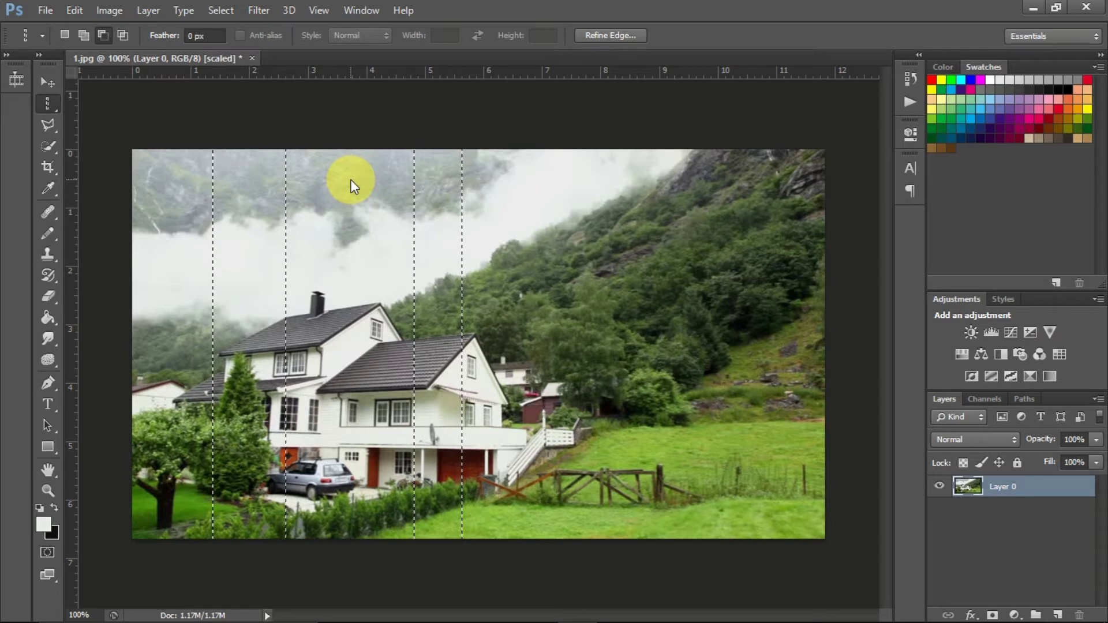
{"action": "left_click", "coordinate": [414, 183]}
{"action": "left_click", "coordinate": [462, 184]}
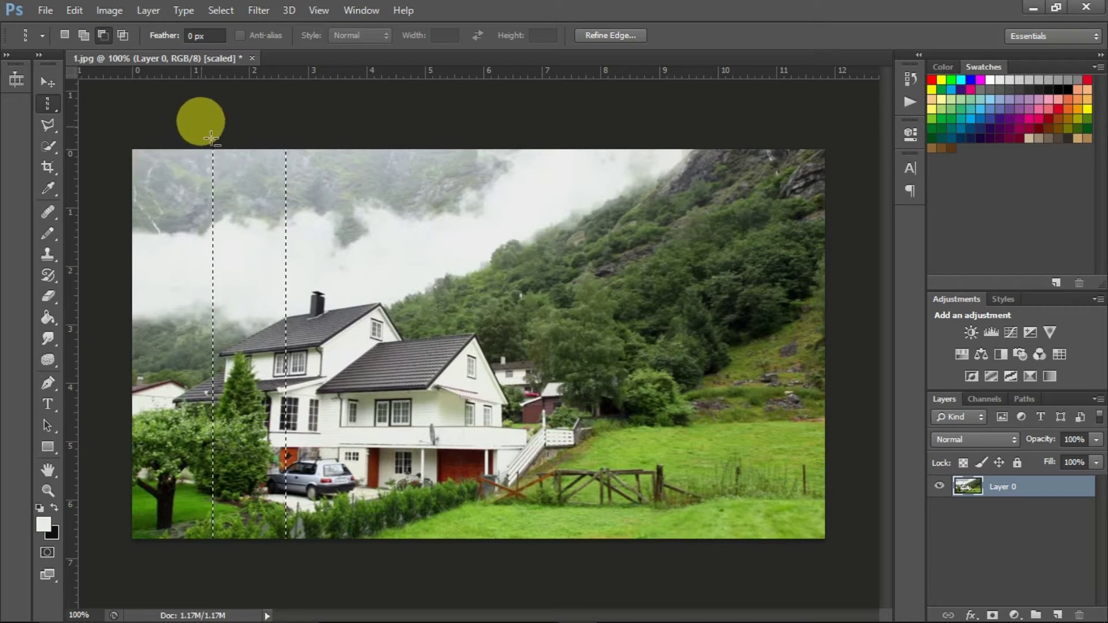
{"action": "key", "text": "ctrl+d"}
Duplicate Layer 0 and place a single-column selection through the house's roof peak on the copy
{"action": "key", "text": "v"}
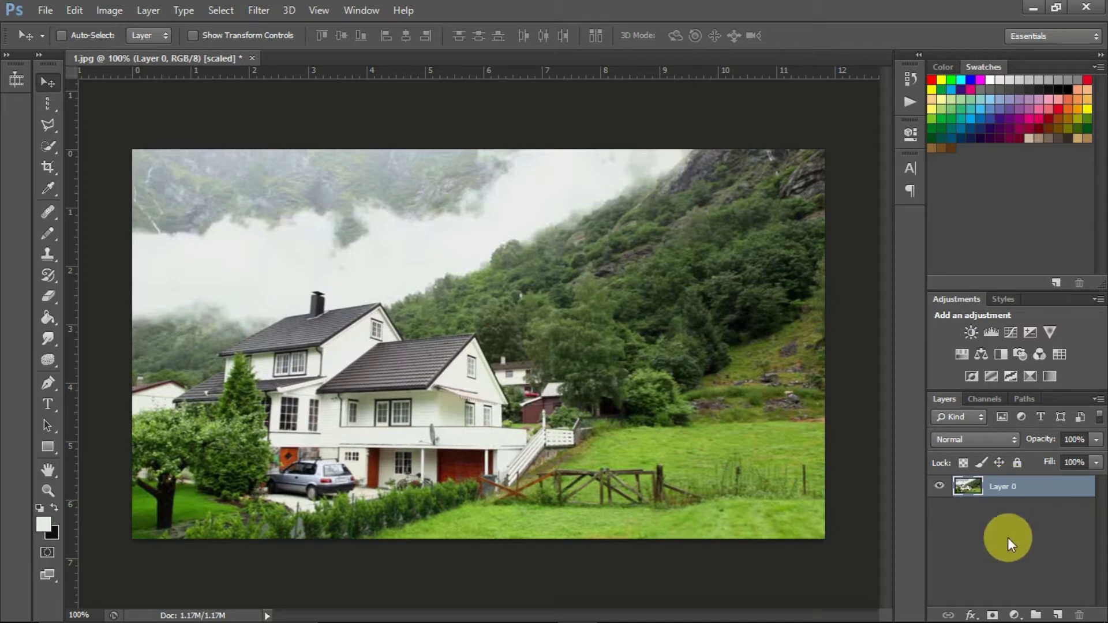
{"action": "key", "text": "ctrl+j"}
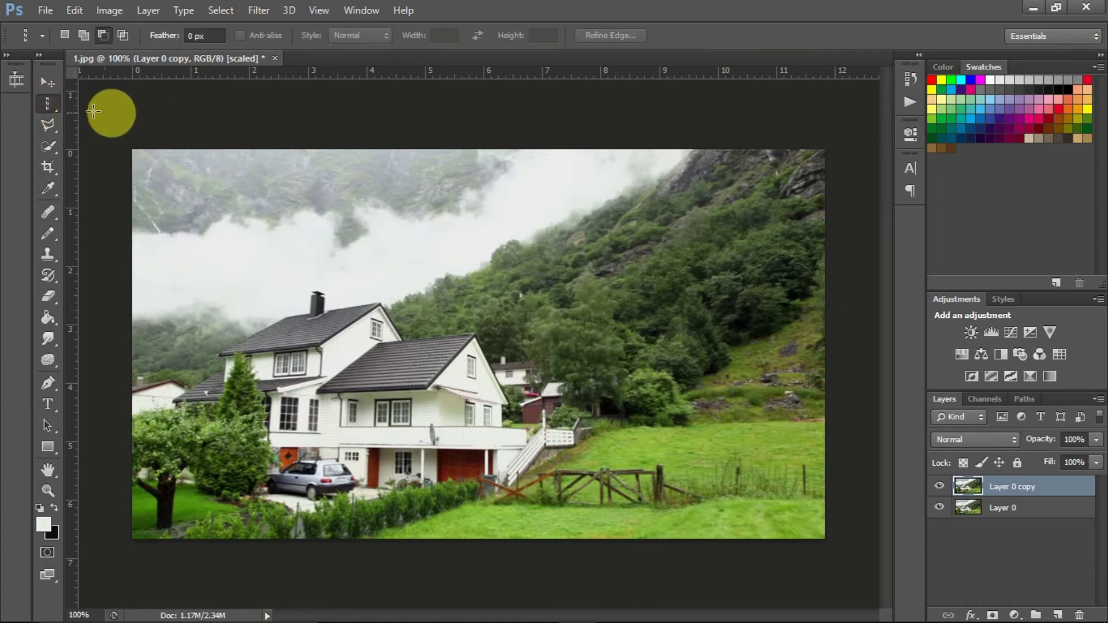
{"action": "left_click", "coordinate": [49, 103]}
{"action": "left_click", "coordinate": [123, 148]}
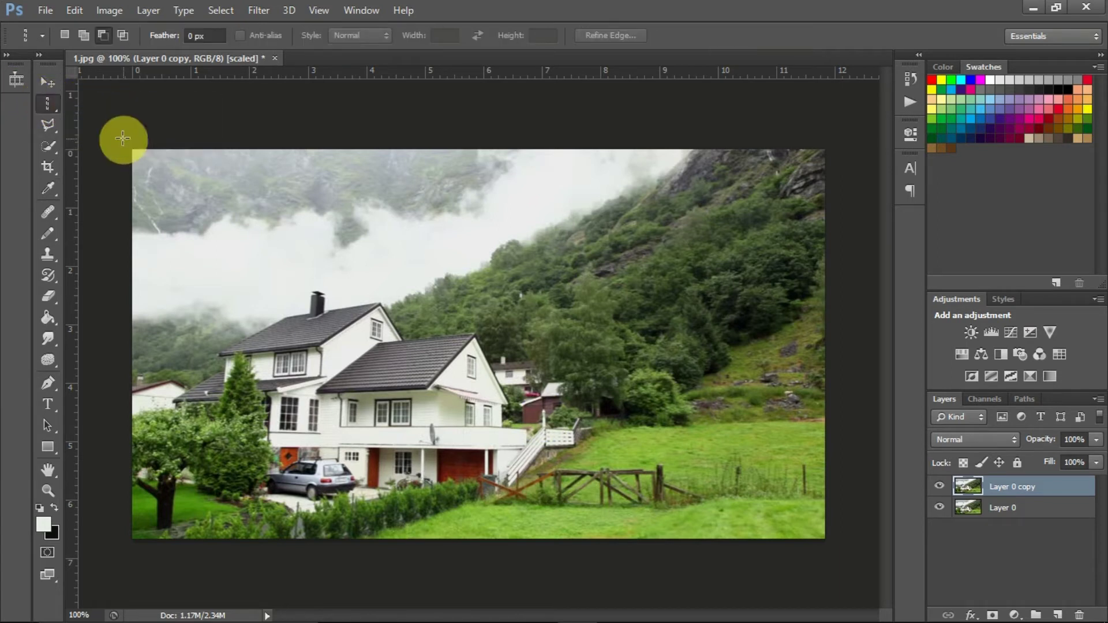
{"action": "left_click", "coordinate": [388, 141]}
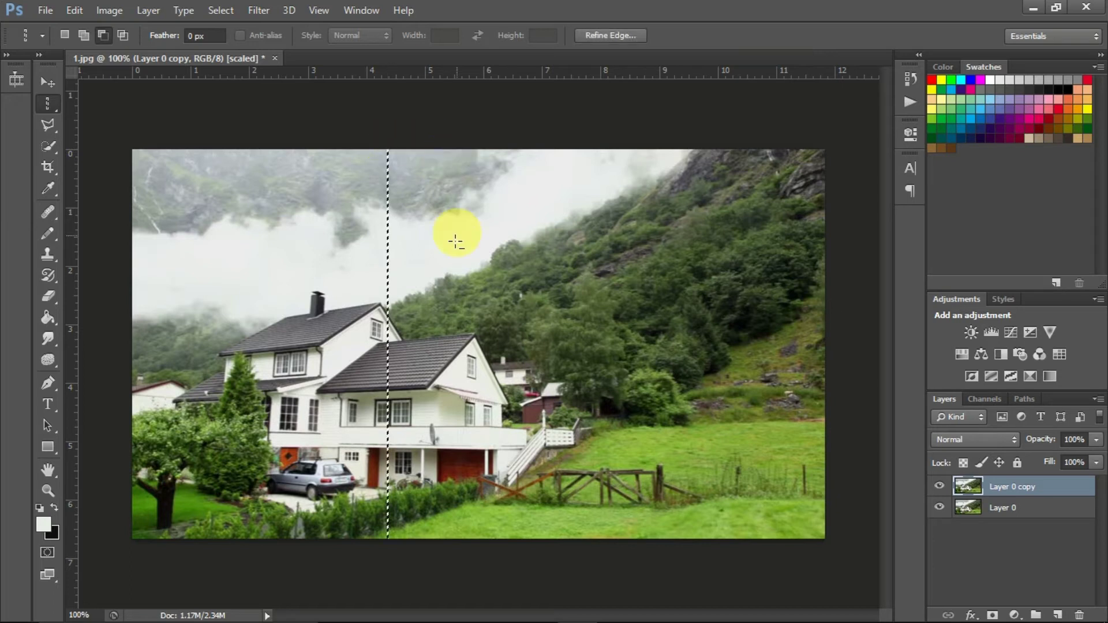
Use Transform Selection to widen the column selection to the image's left edge, a width of 31500%, and apply it
{"action": "right_click", "coordinate": [384, 240]}
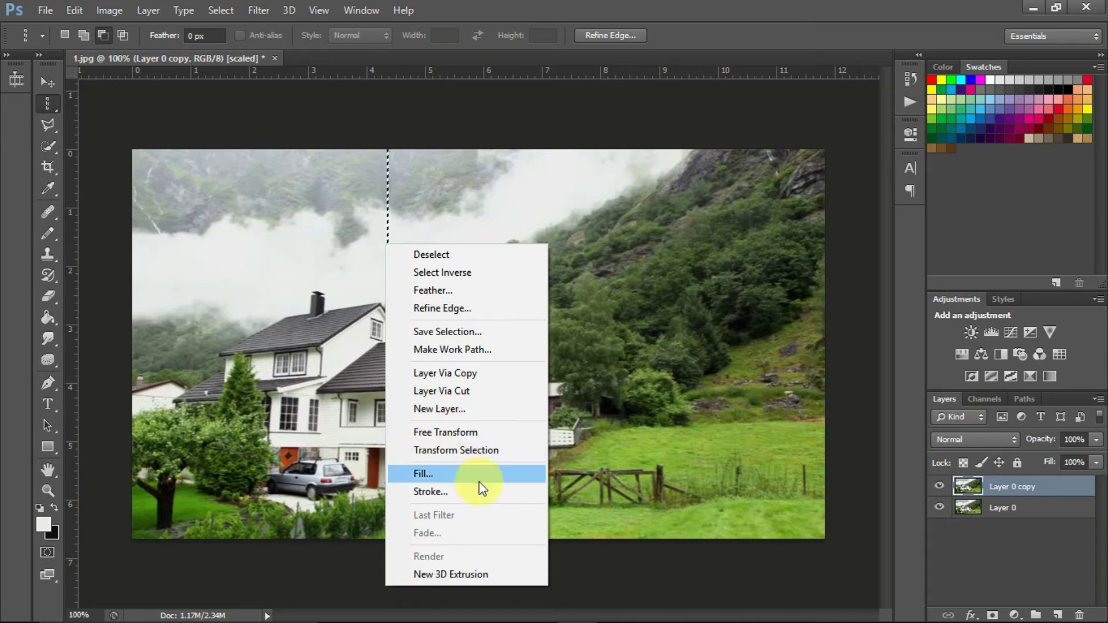
{"action": "left_click", "coordinate": [482, 450]}
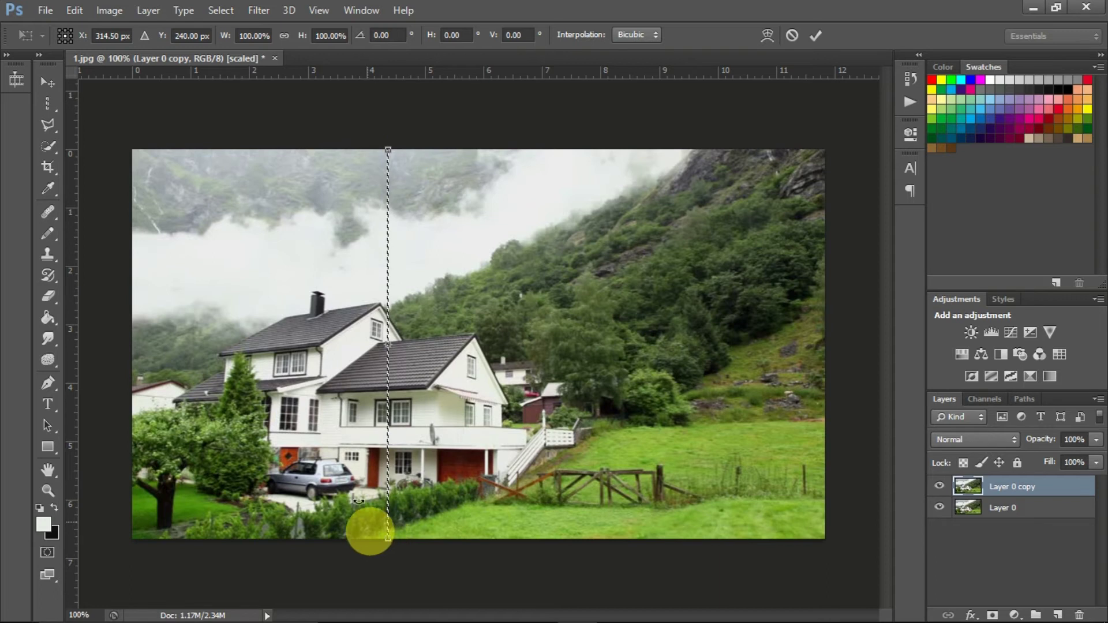
{"action": "left_click_drag", "start_coordinate": [381, 341], "coordinate": [149, 343]}
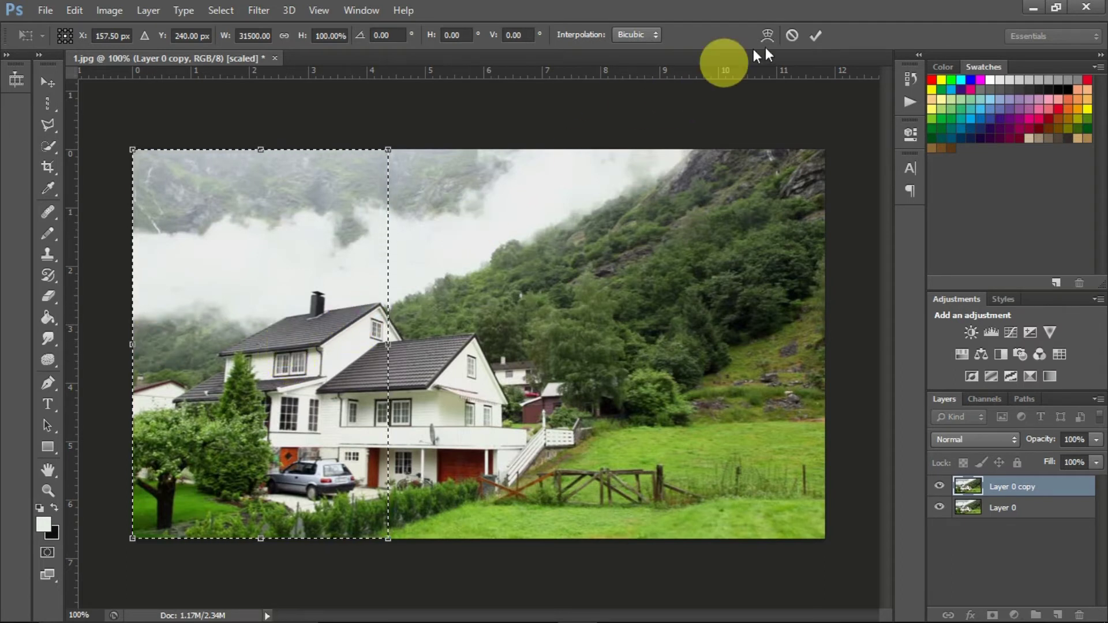
{"action": "left_click", "coordinate": [816, 36]}
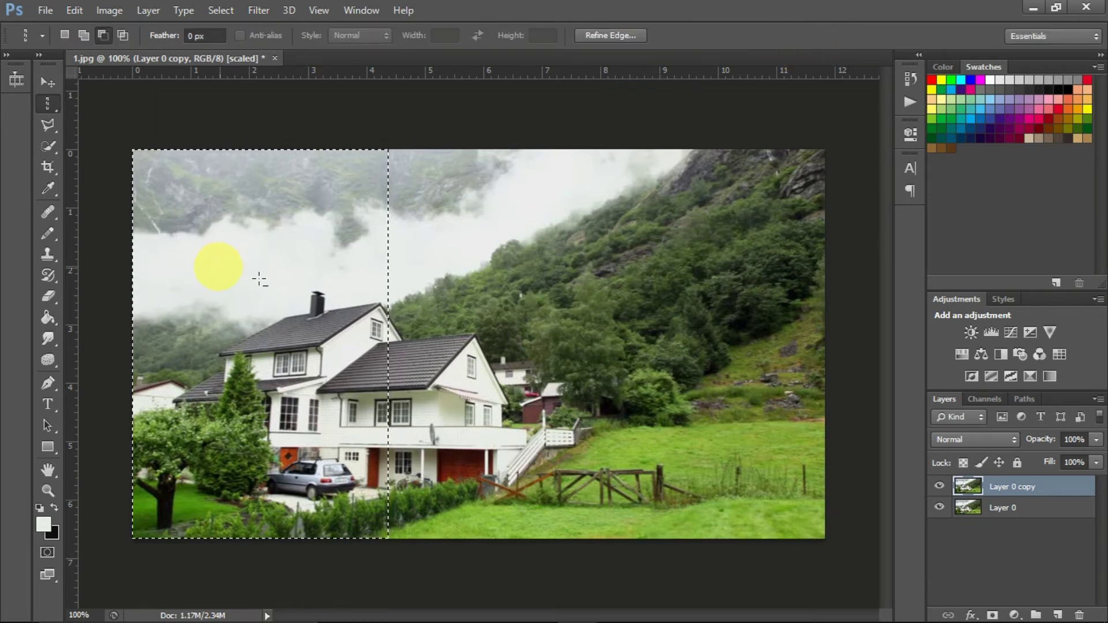
Free-transform the selected half by pulling its left edge across to the right, mirroring the house at about -126.67% width; apply and deselect
{"action": "right_click", "coordinate": [332, 280]}
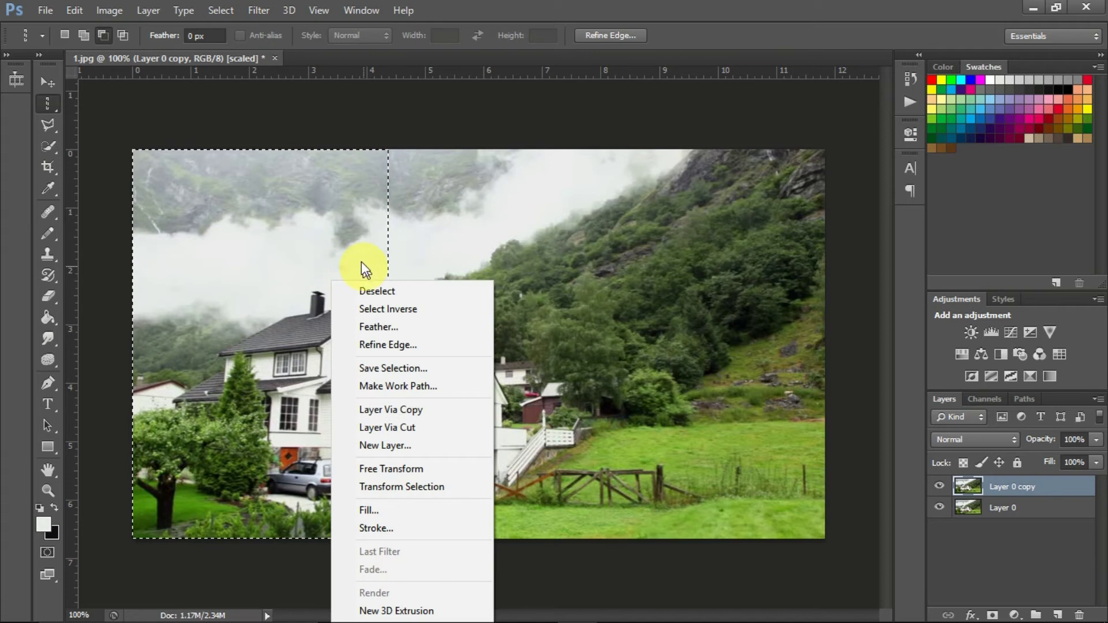
{"action": "left_click", "coordinate": [421, 469]}
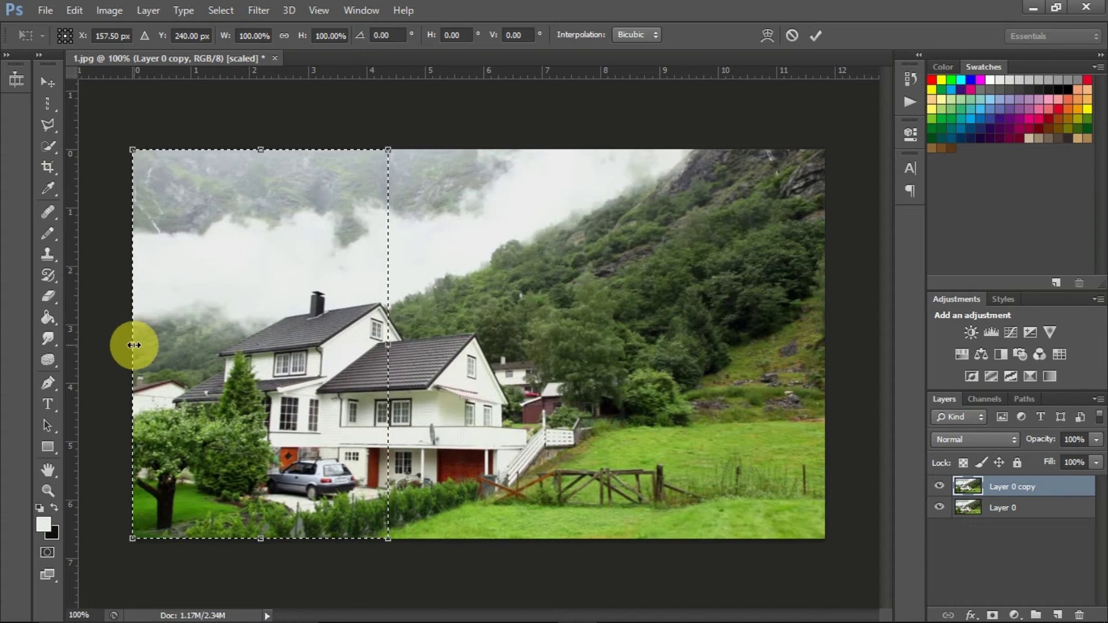
{"action": "left_click_drag", "start_coordinate": [134, 344], "coordinate": [713, 346]}
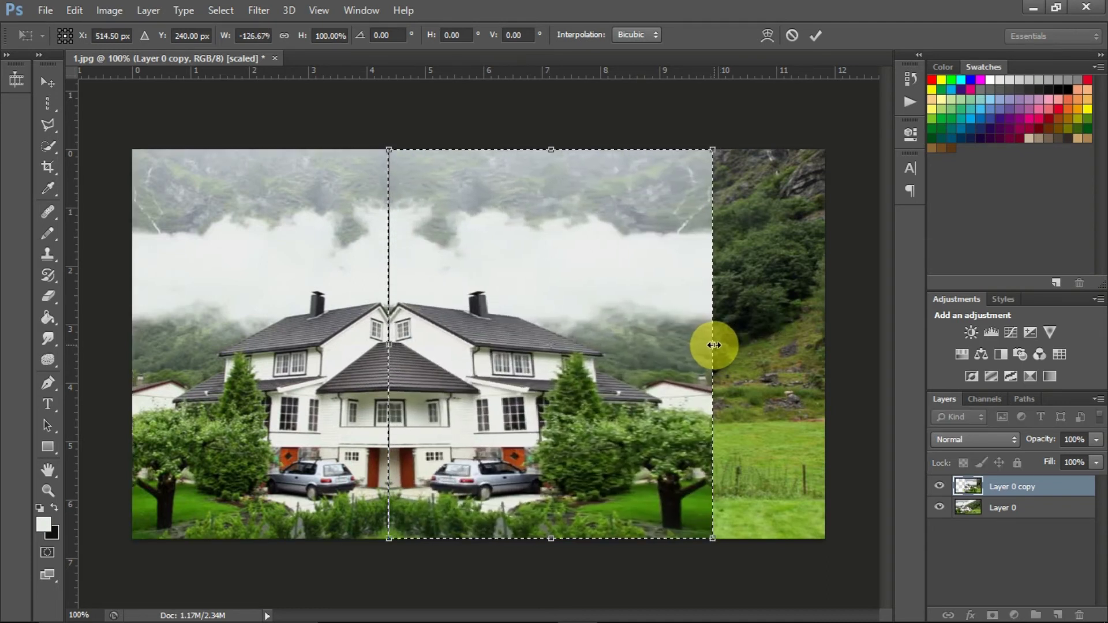
{"action": "left_click", "coordinate": [819, 42]}
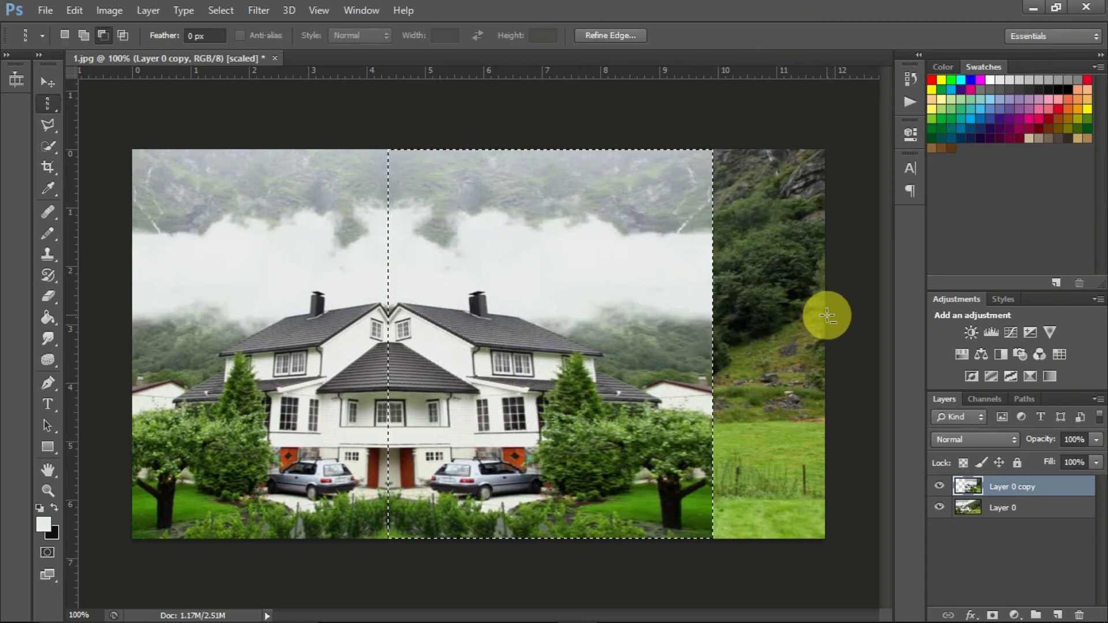
{"action": "key", "text": "ctrl+d"}
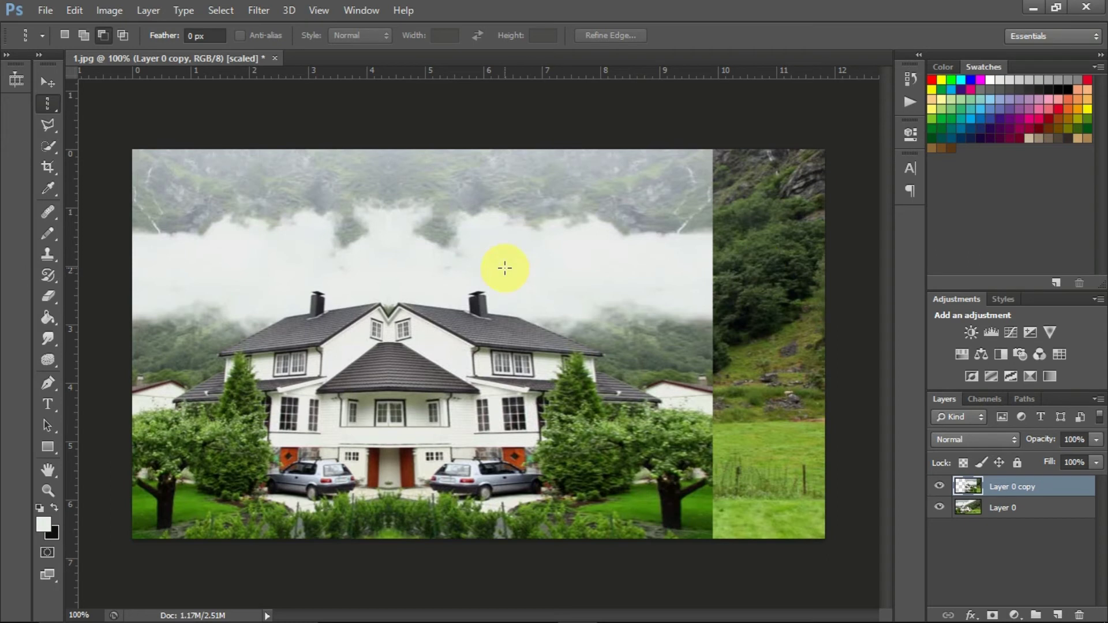
Place a single-row selection across the misty mountains, and replace it with one slightly lower along the cloud edge
{"action": "right_click", "coordinate": [54, 106]}
{"action": "left_click", "coordinate": [86, 132]}
{"action": "left_click", "coordinate": [281, 207]}
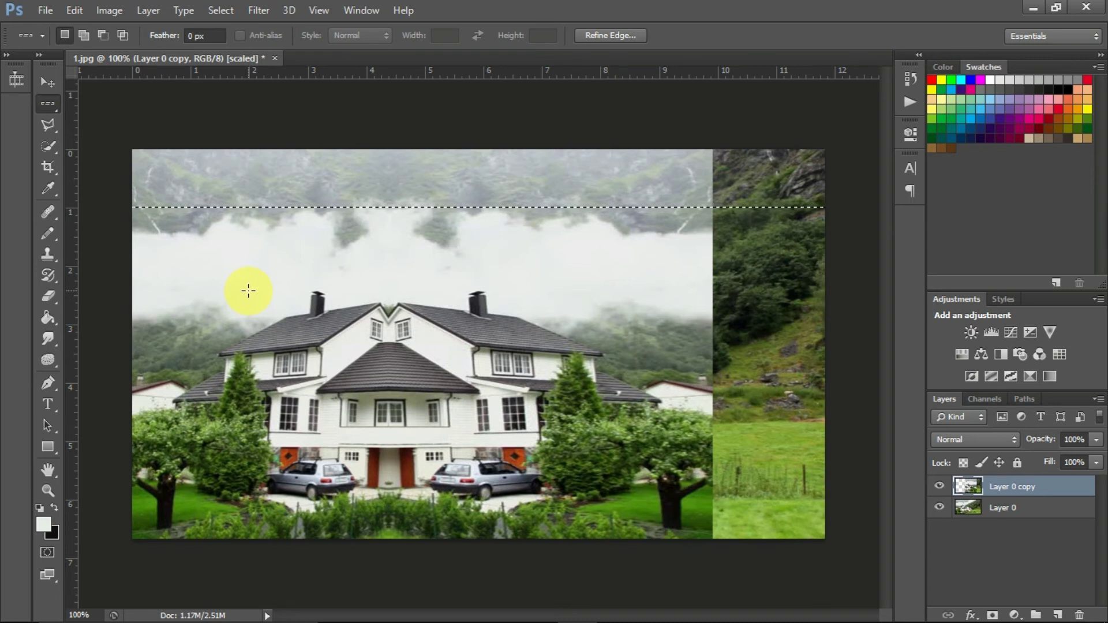
{"action": "left_click", "coordinate": [155, 227]}
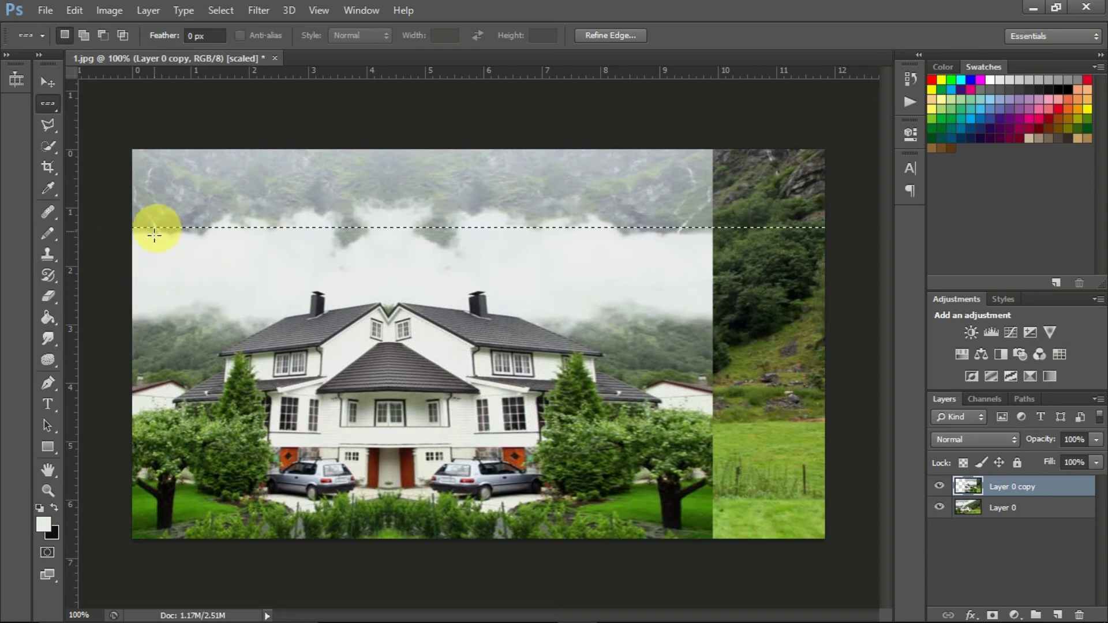
Switch to Add to Selection mode and add five more single-row selections spread from the mountains down to the driveway
{"action": "left_click", "coordinate": [79, 34]}
{"action": "left_click", "coordinate": [133, 180]}
{"action": "left_click", "coordinate": [132, 297]}
{"action": "left_click", "coordinate": [132, 359]}
{"action": "left_click", "coordinate": [134, 443]}
{"action": "left_click", "coordinate": [134, 499]}
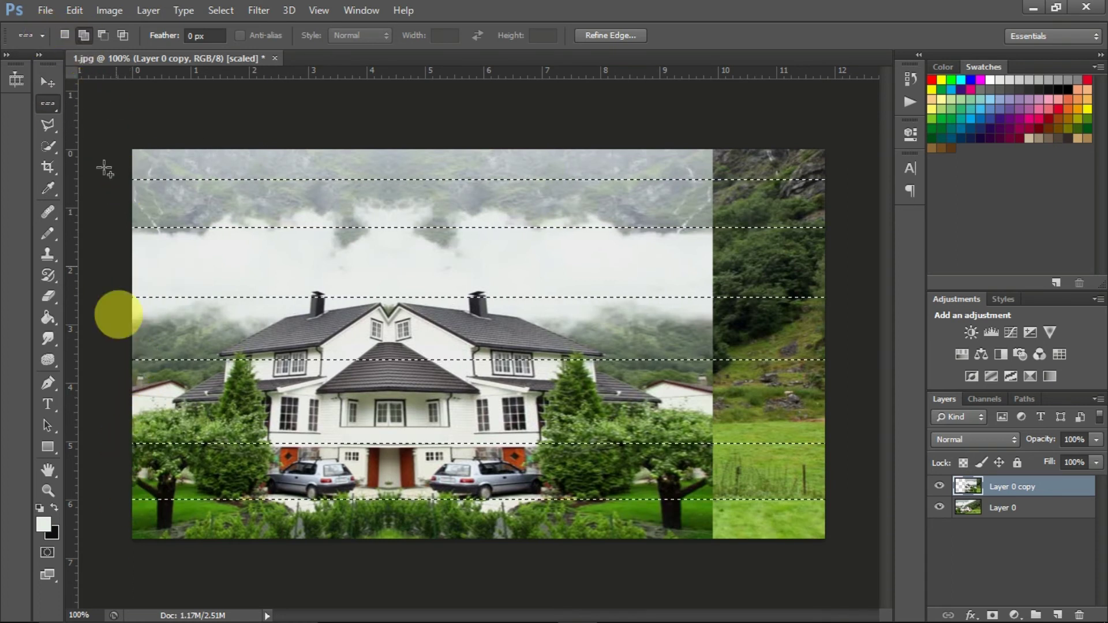
Switch to the Single Column Marquee tool in Add to Selection mode and add vertical columns across the rows to form a grid
{"action": "left_click_drag", "start_coordinate": [51, 104], "coordinate": [108, 148]}
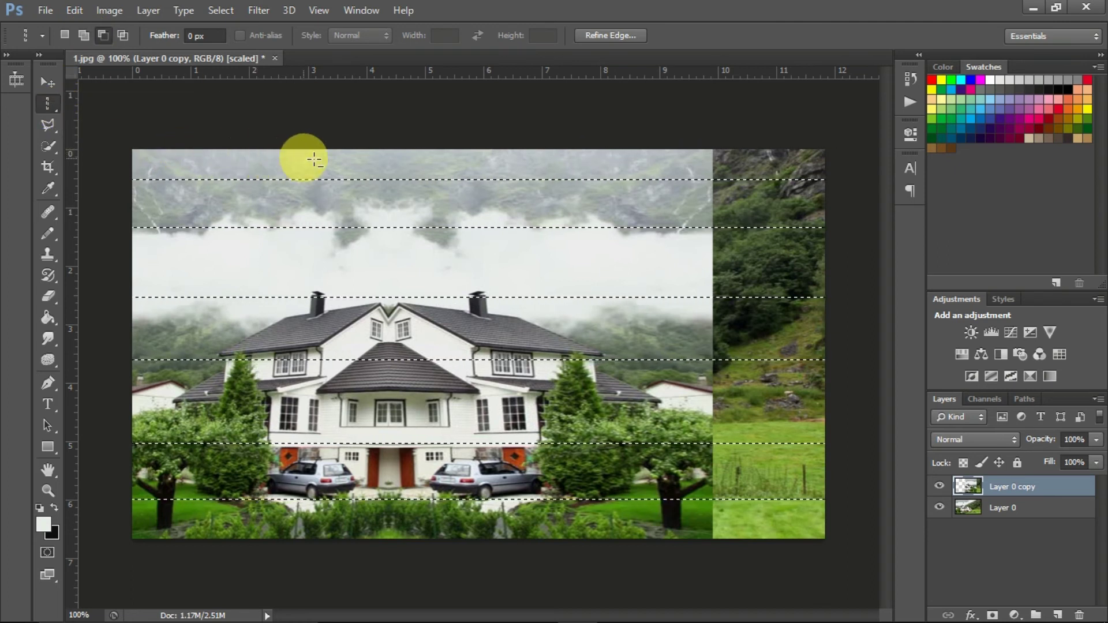
{"action": "left_click", "coordinate": [188, 160]}
{"action": "left_click", "coordinate": [84, 35]}
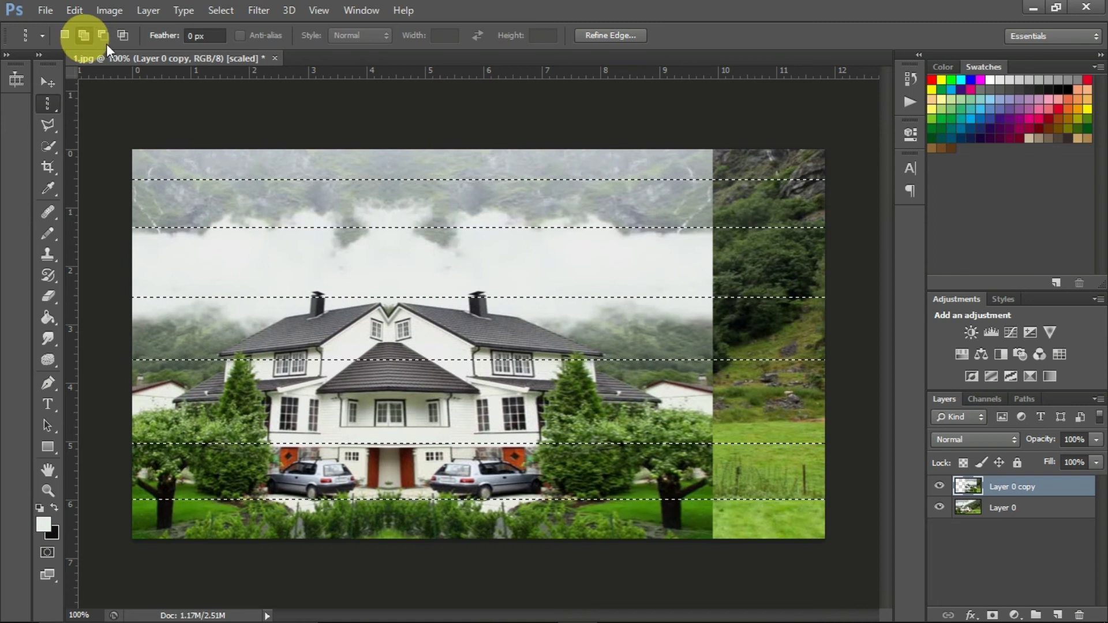
{"action": "left_click", "coordinate": [172, 138]}
{"action": "left_click", "coordinate": [230, 147]}
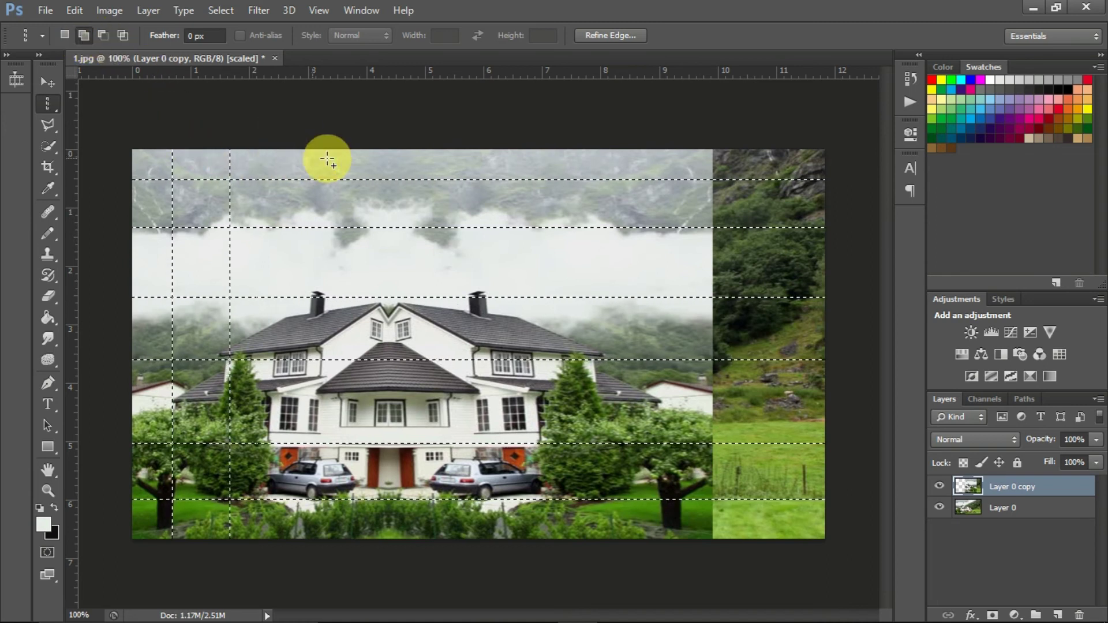
{"action": "left_click", "coordinate": [463, 171]}
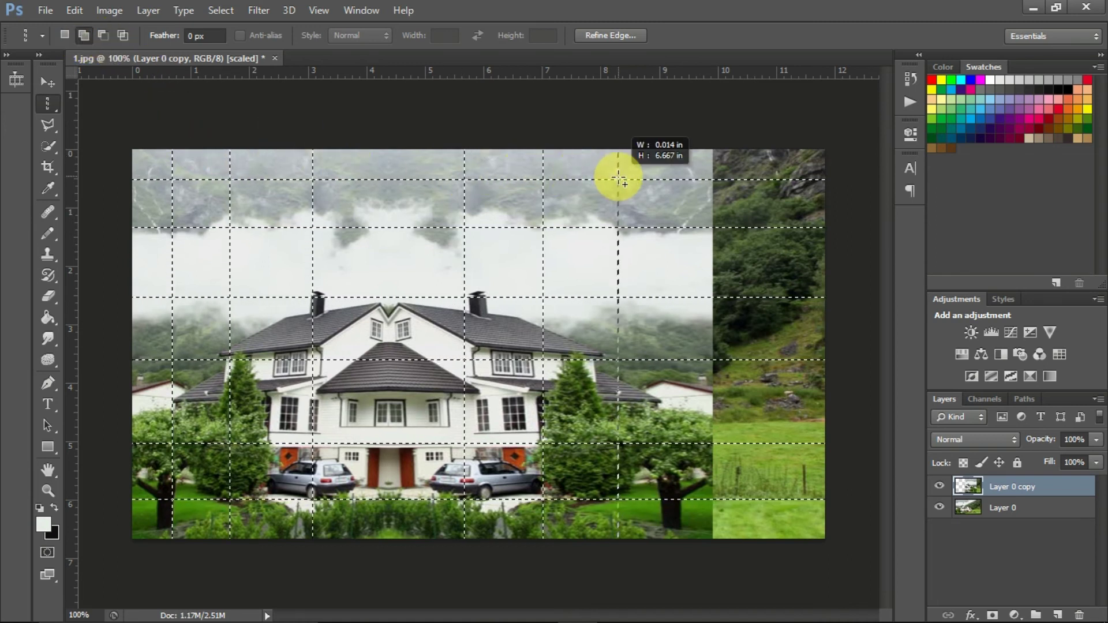